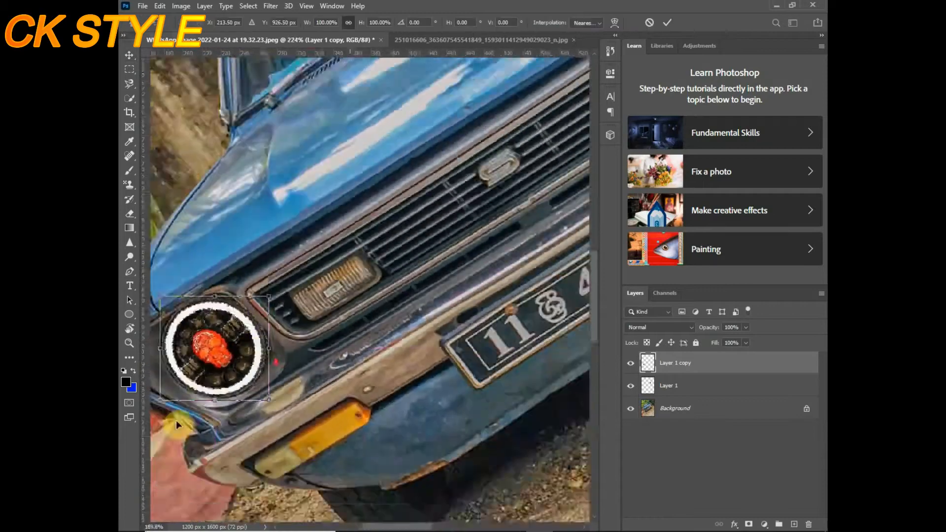
Distort the copied skull headlight to fit the car's lower-left headlight opening and apply the transform
{"action": "scroll", "coordinate": [217, 395], "scroll_direction": "up", "scroll_amount": 7}
{"action": "left_click_drag", "start_coordinate": [419, 307], "coordinate": [417, 313]}
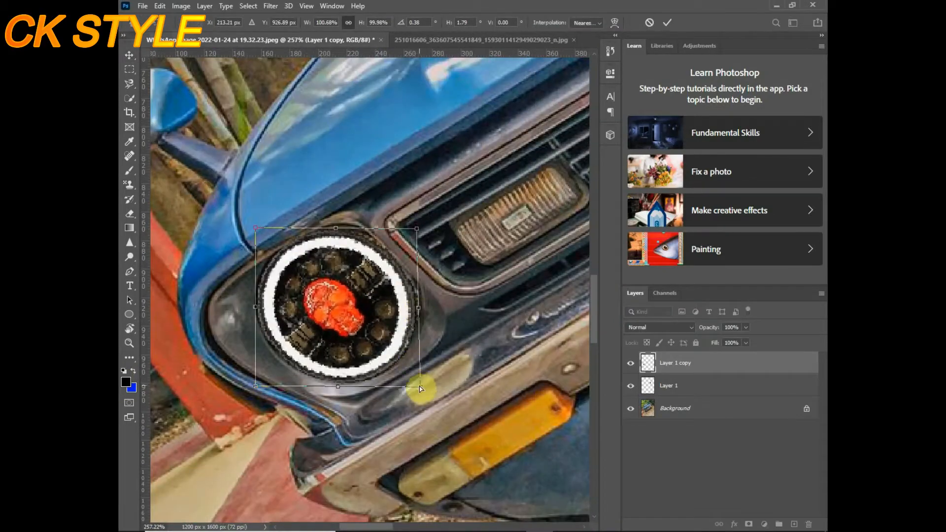
{"action": "left_click_drag", "start_coordinate": [419, 386], "coordinate": [418, 384]}
{"action": "key", "text": "Return"}
{"action": "scroll", "coordinate": [393, 291], "scroll_direction": "down", "scroll_amount": 9}
{"action": "scroll", "coordinate": [363, 331], "scroll_direction": "up", "scroll_amount": 3}
{"action": "scroll", "coordinate": [363, 331], "scroll_direction": "down", "scroll_amount": 4}
{"action": "left_click", "coordinate": [639, 531]}
{"action": "left_click", "coordinate": [710, 521]}
{"action": "right_click", "coordinate": [738, 451]}
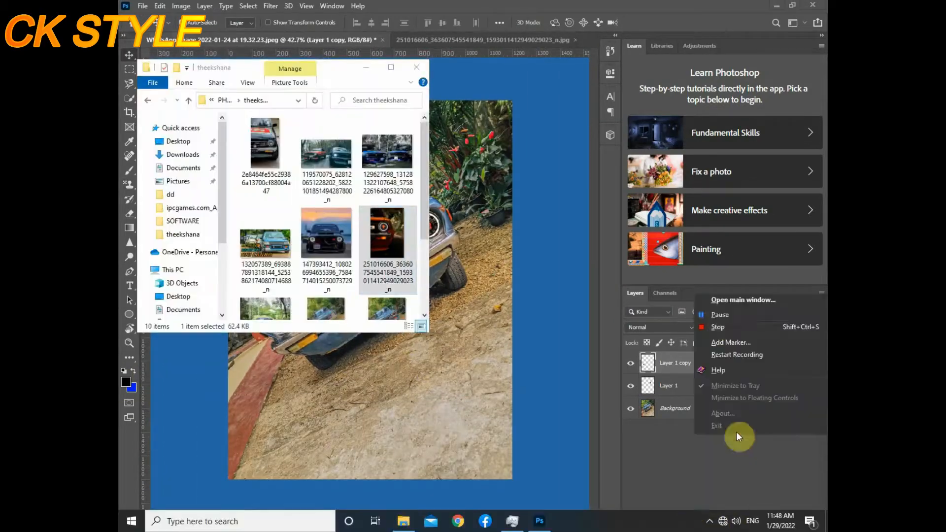
{"action": "left_click", "coordinate": [724, 315]}
Start a Pen path down the near side and along the lower lip of the blue car's front bumper in the reference photo
{"action": "scroll", "coordinate": [448, 342], "scroll_direction": "up", "scroll_amount": 7}
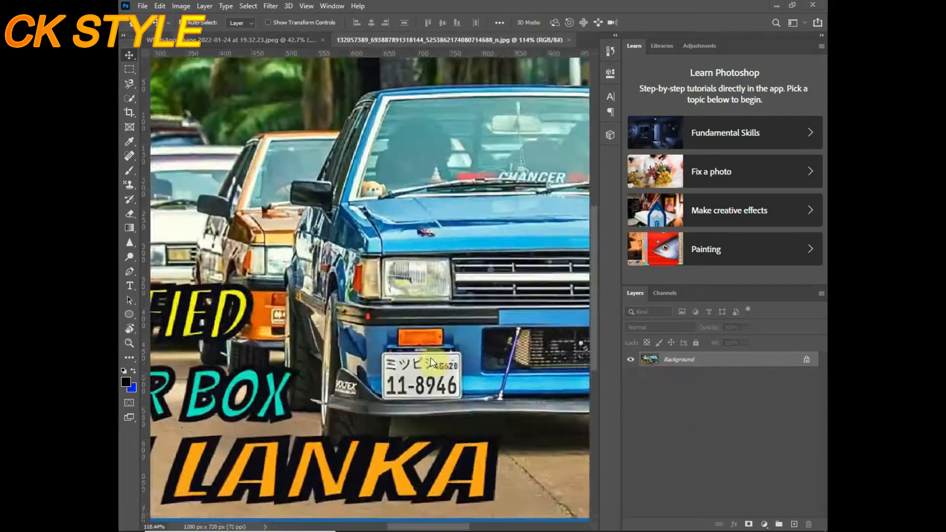
{"action": "scroll", "coordinate": [448, 342], "scroll_direction": "down", "scroll_amount": 6}
{"action": "scroll", "coordinate": [552, 351], "scroll_direction": "up", "scroll_amount": 6}
{"action": "scroll", "coordinate": [557, 349], "scroll_direction": "down", "scroll_amount": 5}
{"action": "left_click", "coordinate": [250, 42]}
{"action": "left_click", "coordinate": [459, 41]}
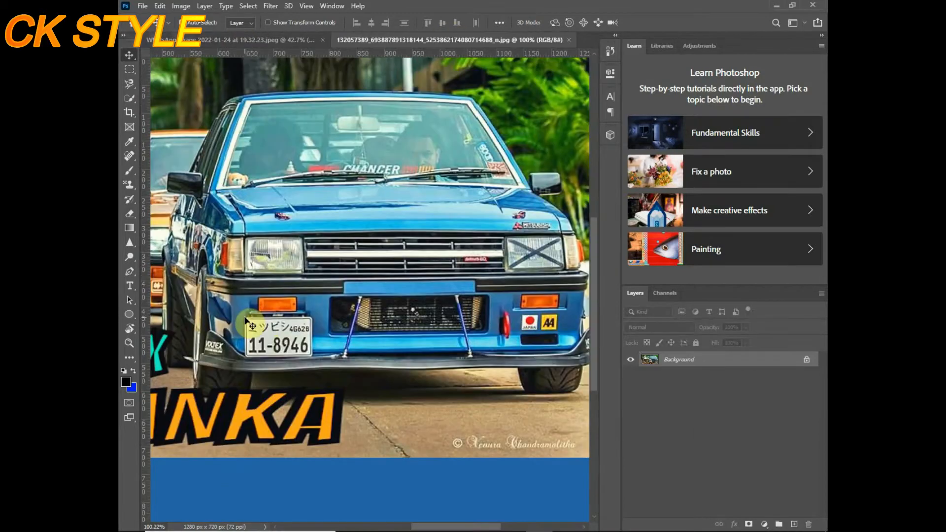
{"action": "key", "text": "p"}
{"action": "scroll", "coordinate": [231, 283], "scroll_direction": "up", "scroll_amount": 4}
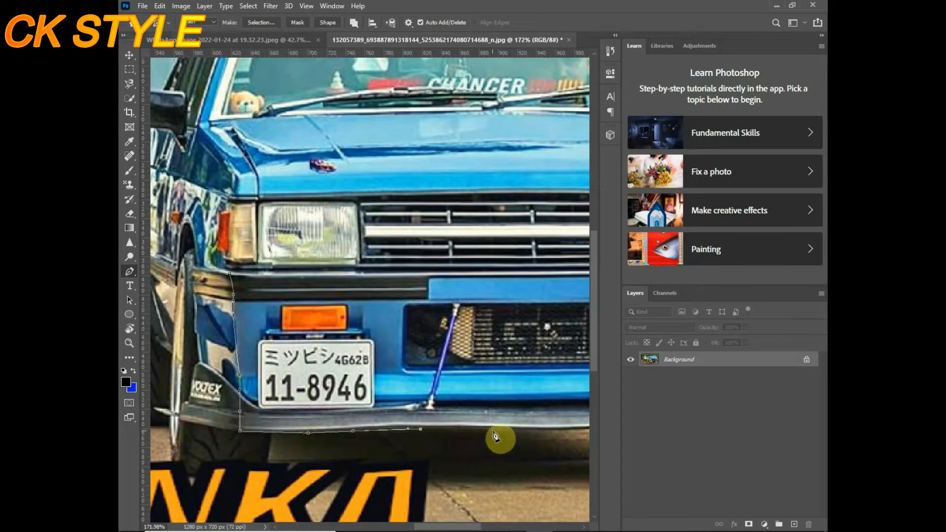
Continue the Pen path along the bumper's lower lip to the front wheel at its far end
{"action": "scroll", "coordinate": [504, 429], "scroll_direction": "down", "scroll_amount": 4}
{"action": "scroll", "coordinate": [503, 373], "scroll_direction": "up", "scroll_amount": 5}
{"action": "left_click", "coordinate": [429, 295]}
{"action": "right_click", "coordinate": [430, 297]}
{"action": "left_click", "coordinate": [461, 40]}
{"action": "left_click", "coordinate": [346, 296]}
{"action": "left_click", "coordinate": [430, 294]}
{"action": "scroll", "coordinate": [560, 296], "scroll_direction": "down", "scroll_amount": 4}
{"action": "scroll", "coordinate": [493, 375], "scroll_direction": "up", "scroll_amount": 4}
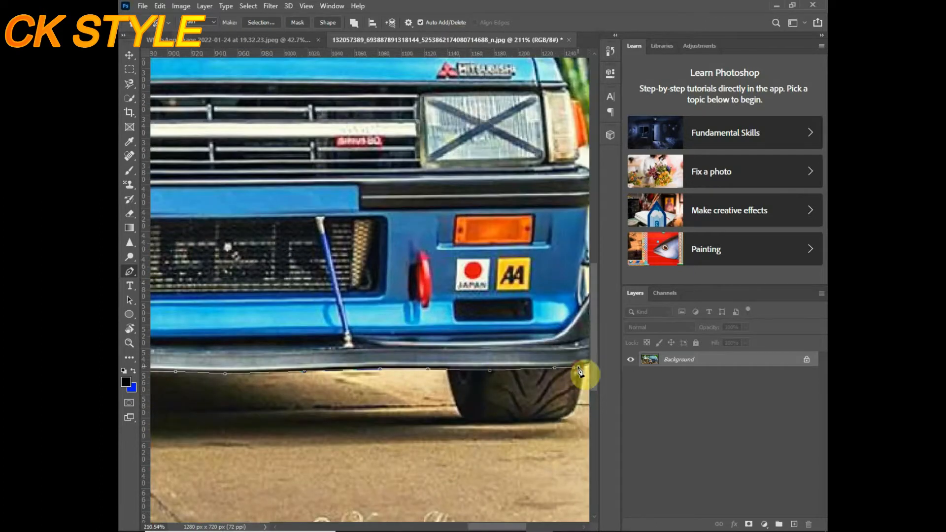
Finish the path around the bumper's far side and top edge, and place the cut-out bumper in the tilted car photo
{"action": "scroll", "coordinate": [583, 253], "scroll_direction": "up", "scroll_amount": 2}
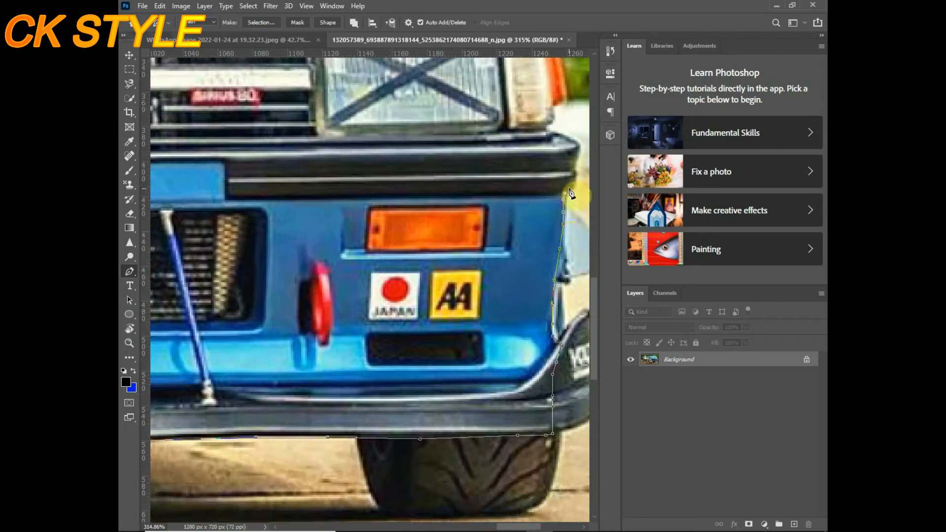
{"action": "scroll", "coordinate": [574, 150], "scroll_direction": "down", "scroll_amount": 2}
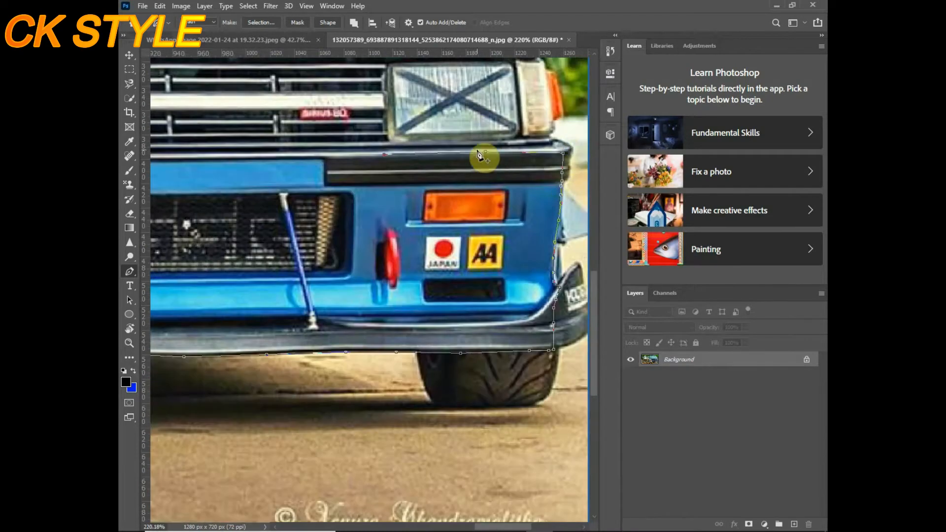
{"action": "scroll", "coordinate": [285, 163], "scroll_direction": "down", "scroll_amount": 9}
{"action": "scroll", "coordinate": [412, 299], "scroll_direction": "up", "scroll_amount": 7}
{"action": "scroll", "coordinate": [357, 318], "scroll_direction": "up", "scroll_amount": 5}
{"action": "scroll", "coordinate": [333, 328], "scroll_direction": "down", "scroll_amount": 11}
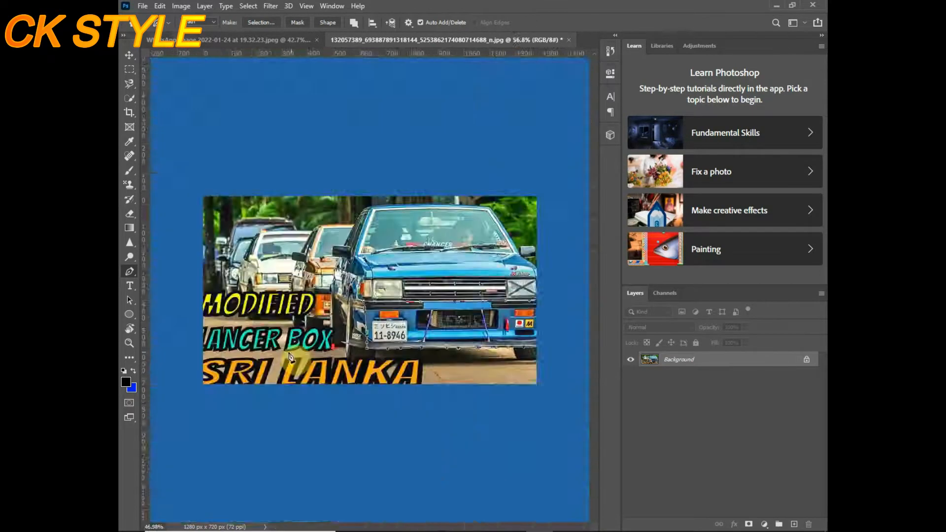
{"action": "scroll", "coordinate": [381, 313], "scroll_direction": "up", "scroll_amount": 8}
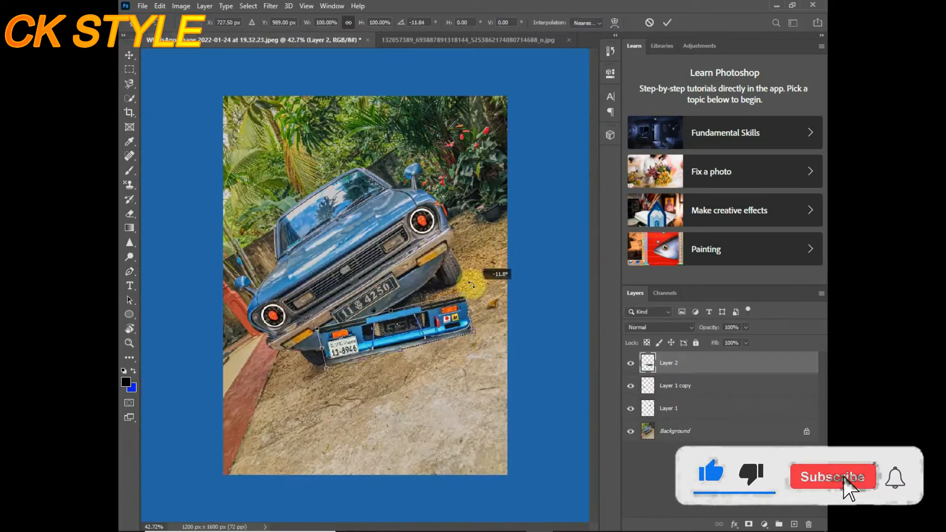
Rotate, enlarge and distort the bumper to fit the tilted car's front below the grille, and apply the transform
{"action": "left_click_drag", "start_coordinate": [496, 271], "coordinate": [482, 249]}
{"action": "scroll", "coordinate": [444, 278], "scroll_direction": "up", "scroll_amount": 5}
{"action": "left_click_drag", "start_coordinate": [434, 298], "coordinate": [507, 274]}
{"action": "left_click_drag", "start_coordinate": [238, 427], "coordinate": [196, 468]}
{"action": "scroll", "coordinate": [444, 416], "scroll_direction": "down", "scroll_amount": 5}
{"action": "scroll", "coordinate": [439, 404], "scroll_direction": "up", "scroll_amount": 5}
{"action": "scroll", "coordinate": [537, 91], "scroll_direction": "up", "scroll_amount": 2}
{"action": "left_click_drag", "start_coordinate": [541, 89], "coordinate": [545, 84]}
{"action": "scroll", "coordinate": [542, 89], "scroll_direction": "down", "scroll_amount": 5}
{"action": "scroll", "coordinate": [291, 340], "scroll_direction": "up", "scroll_amount": 4}
{"action": "left_click_drag", "start_coordinate": [264, 341], "coordinate": [262, 344]}
{"action": "scroll", "coordinate": [264, 345], "scroll_direction": "down", "scroll_amount": 4}
{"action": "scroll", "coordinate": [375, 340], "scroll_direction": "up", "scroll_amount": 4}
{"action": "left_click_drag", "start_coordinate": [361, 348], "coordinate": [352, 329]}
{"action": "key", "text": "Return"}
Stretch the bumper's left side slightly outward with Free Transform and apply it
{"action": "scroll", "coordinate": [364, 351], "scroll_direction": "down", "scroll_amount": 5}
{"action": "scroll", "coordinate": [364, 350], "scroll_direction": "up", "scroll_amount": 6}
{"action": "key", "text": "ctrl+r"}
{"action": "key", "text": "ctrl+t"}
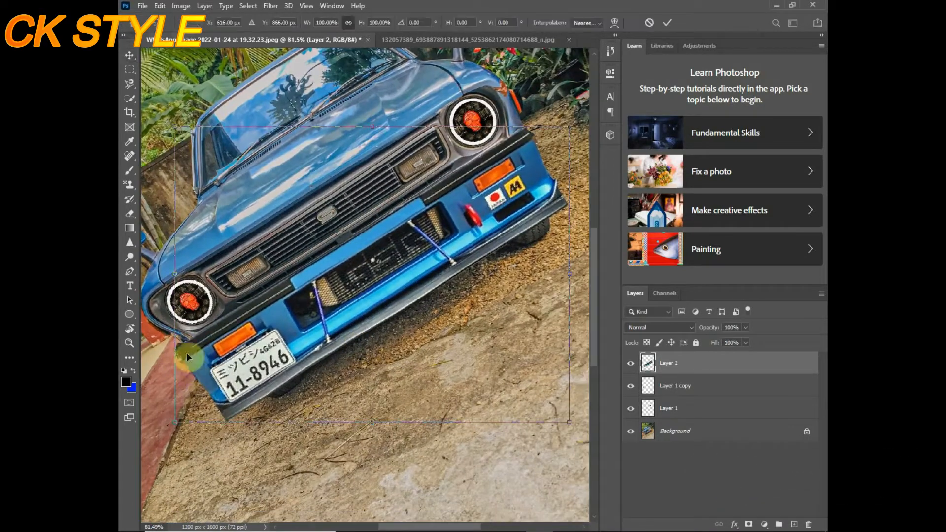
{"action": "left_click_drag", "start_coordinate": [175, 274], "coordinate": [172, 275]}
{"action": "key", "text": "Return"}
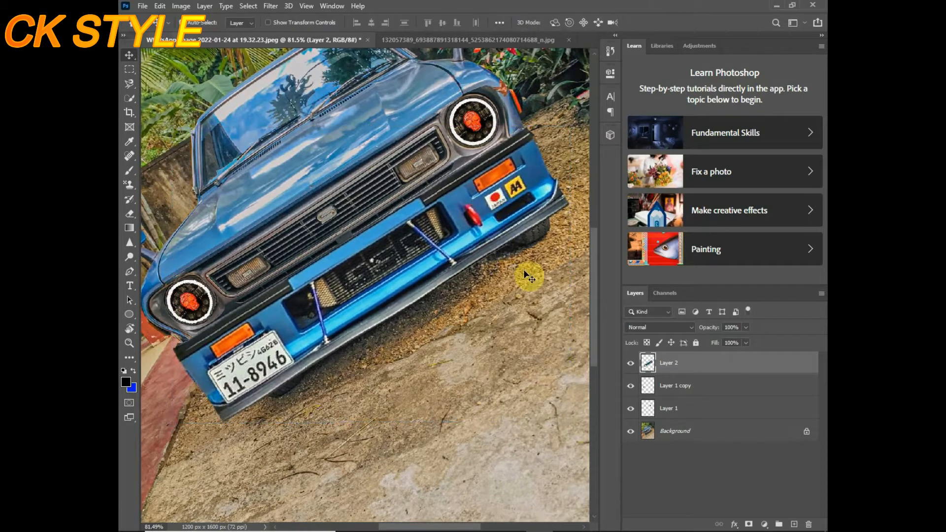
Sample the hood's blue as the foreground color and set the Brush opacity to 24%
{"action": "scroll", "coordinate": [290, 317], "scroll_direction": "down", "scroll_amount": 2}
{"action": "key", "text": "i"}
{"action": "left_click", "coordinate": [222, 252]}
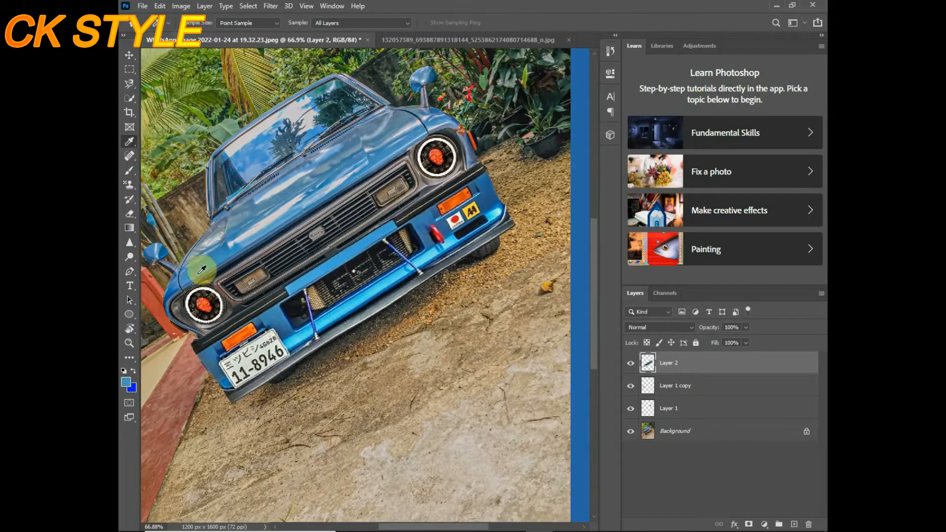
{"action": "key", "text": "b"}
{"action": "left_click", "coordinate": [373, 22]}
{"action": "right_click", "coordinate": [215, 95]}
{"action": "key", "text": "Escape"}
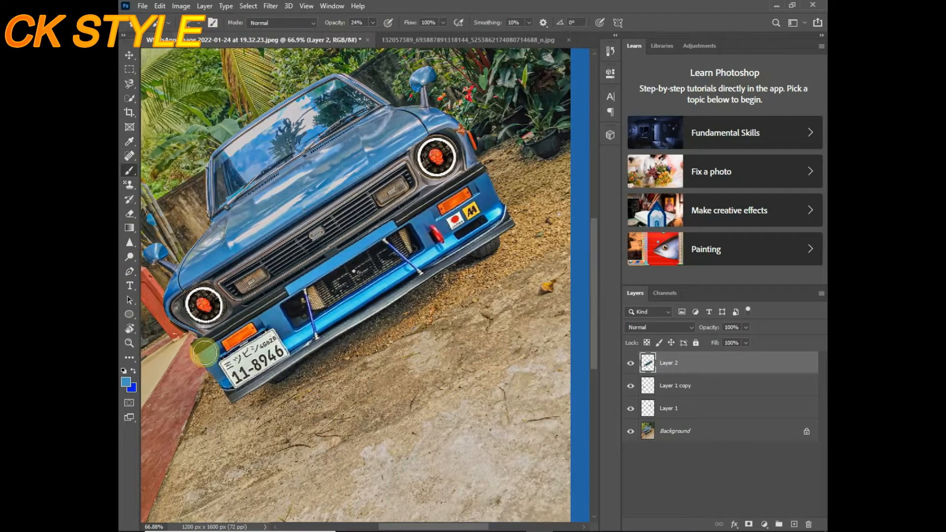
Distort the bumper layer by pulling its lower-right corner slightly inward and down
{"action": "key", "text": "ctrl+t"}
{"action": "left_click_drag", "start_coordinate": [516, 404], "coordinate": [508, 412]}
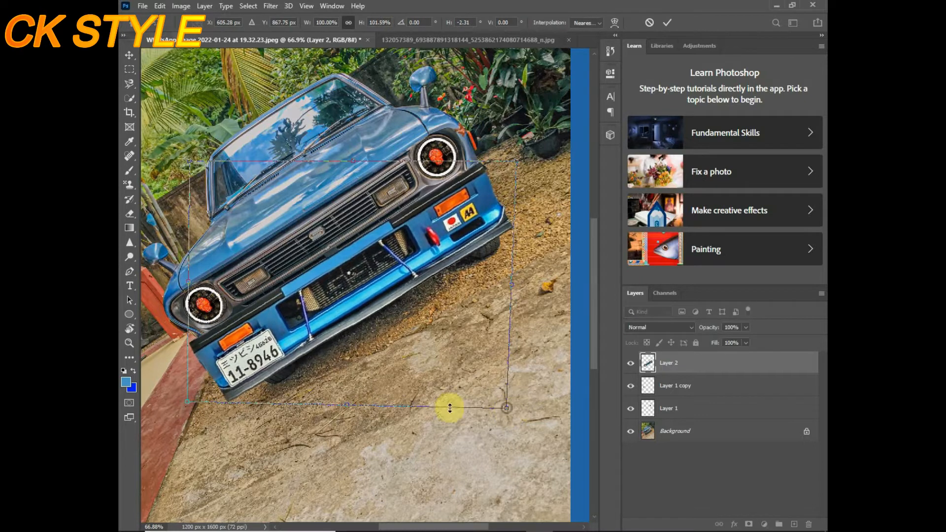
{"action": "scroll", "coordinate": [260, 399], "scroll_direction": "up", "scroll_amount": 4}
Outline the area at the bumper's lower-left corner with the Pen tool and convert the path to a selection
{"action": "left_click", "coordinate": [128, 272]}
{"action": "left_click", "coordinate": [181, 376]}
{"action": "left_click", "coordinate": [230, 386]}
{"action": "right_click", "coordinate": [212, 388]}
{"action": "left_click", "coordinate": [276, 249]}
{"action": "key", "text": "Return"}
{"action": "scroll", "coordinate": [376, 346], "scroll_direction": "down", "scroll_amount": 2}
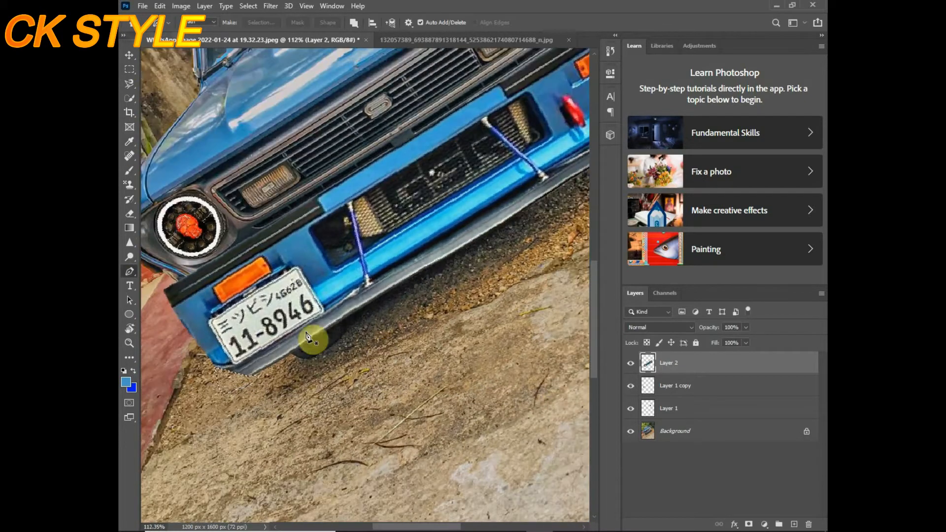
Outline the area at the bumper's right end with the Pen tool and convert the path to a selection
{"action": "left_click", "coordinate": [129, 55]}
{"action": "scroll", "coordinate": [306, 392], "scroll_direction": "down", "scroll_amount": 5}
{"action": "left_click", "coordinate": [129, 272]}
{"action": "scroll", "coordinate": [359, 368], "scroll_direction": "up", "scroll_amount": 4}
{"action": "right_click", "coordinate": [517, 178]}
{"action": "left_click", "coordinate": [552, 186]}
{"action": "left_click", "coordinate": [522, 137]}
{"action": "scroll", "coordinate": [531, 179], "scroll_direction": "down", "scroll_amount": 2}
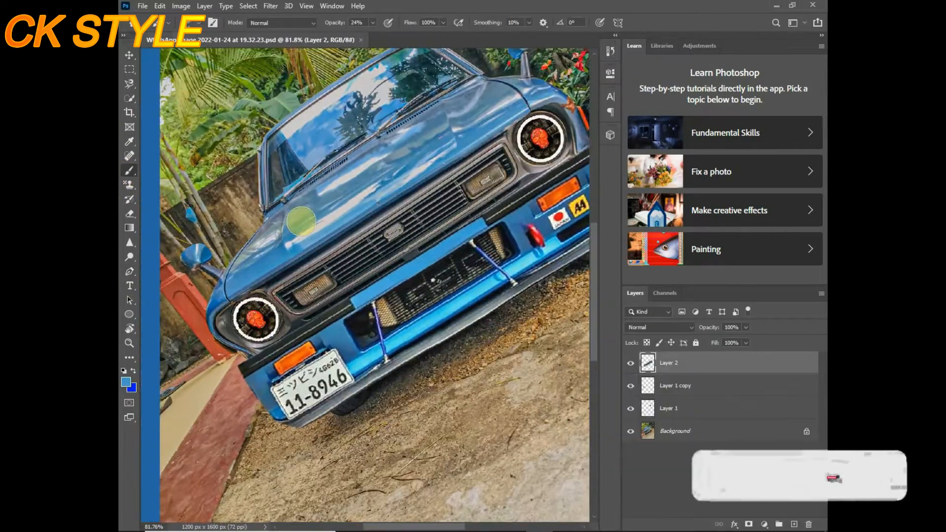
Choose a dark blue foreground color and brush over the bumper at 24% opacity to darken it
{"action": "left_click", "coordinate": [126, 382]}
{"action": "left_click", "coordinate": [586, 191]}
{"action": "left_click", "coordinate": [710, 101]}
{"action": "mouse_move", "coordinate": [348, 318]}
{"action": "left_mouse_down"}
{"action": "mouse_move", "coordinate": [337, 334]}
{"action": "mouse_move", "coordinate": [415, 275]}
{"action": "left_mouse_up"}
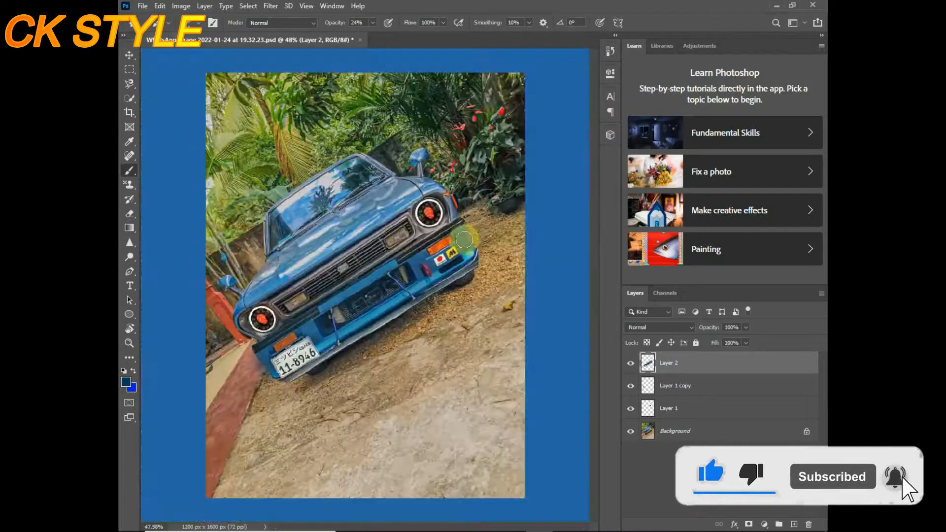
{"action": "scroll", "coordinate": [439, 255], "scroll_direction": "up", "scroll_amount": 3}
{"action": "scroll", "coordinate": [353, 271], "scroll_direction": "down", "scroll_amount": 3}
Trace the gap between the left fender and the bumper with the Pen tool and make it a selection
{"action": "scroll", "coordinate": [428, 315], "scroll_direction": "up", "scroll_amount": 4}
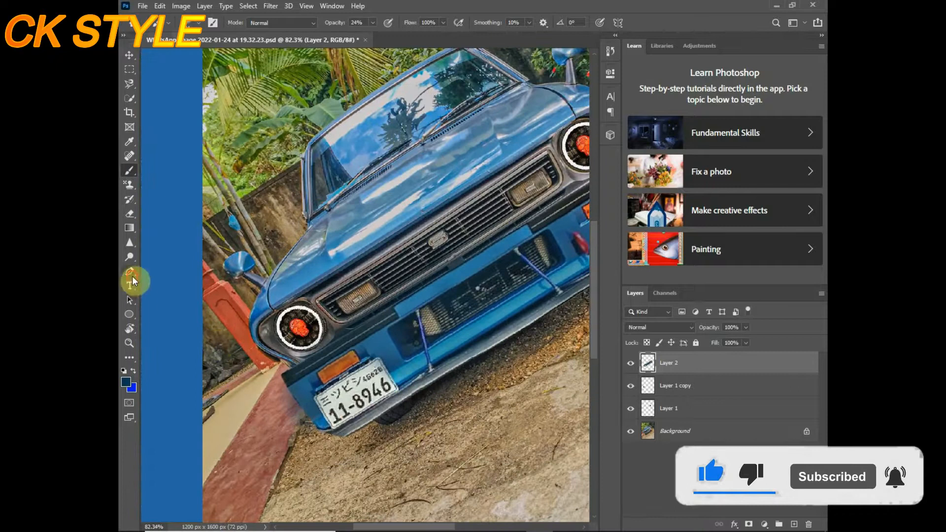
{"action": "left_click", "coordinate": [129, 272]}
{"action": "scroll", "coordinate": [259, 353], "scroll_direction": "up", "scroll_amount": 8}
{"action": "scroll", "coordinate": [316, 374], "scroll_direction": "up", "scroll_amount": 3}
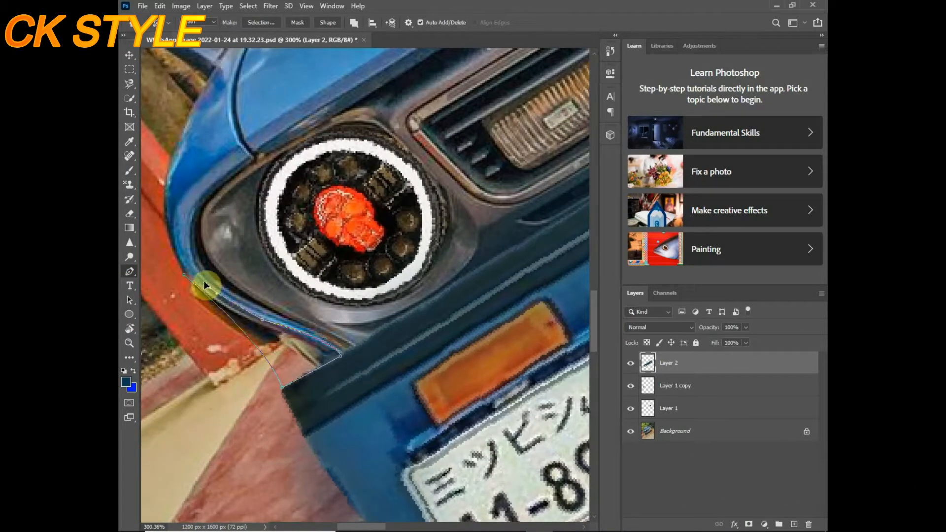
{"action": "right_click", "coordinate": [284, 378]}
{"action": "left_click", "coordinate": [332, 154]}
Sample the left fender's blue and fill the selected gap with the Brush at 100% opacity
{"action": "key", "text": "i"}
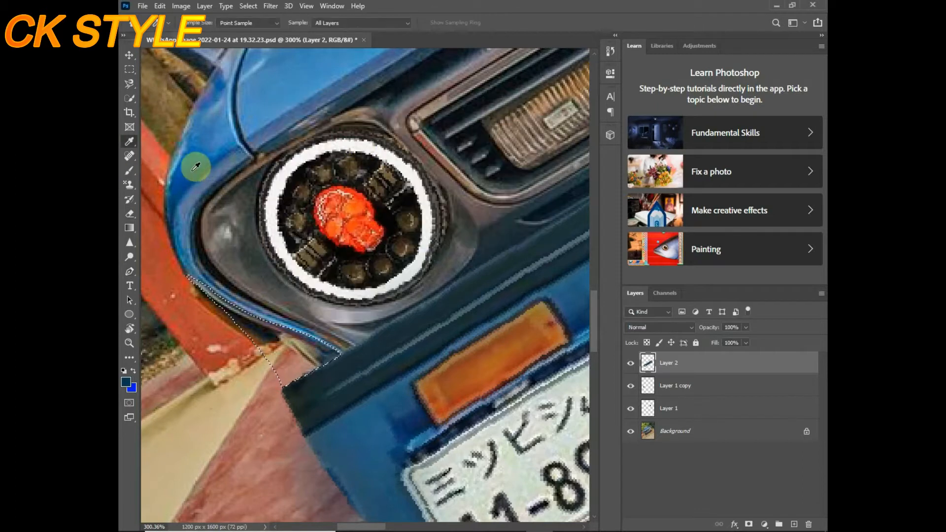
{"action": "left_click", "coordinate": [130, 171]}
{"action": "left_click", "coordinate": [198, 23]}
{"action": "left_click_drag", "start_coordinate": [231, 301], "coordinate": [283, 370]}
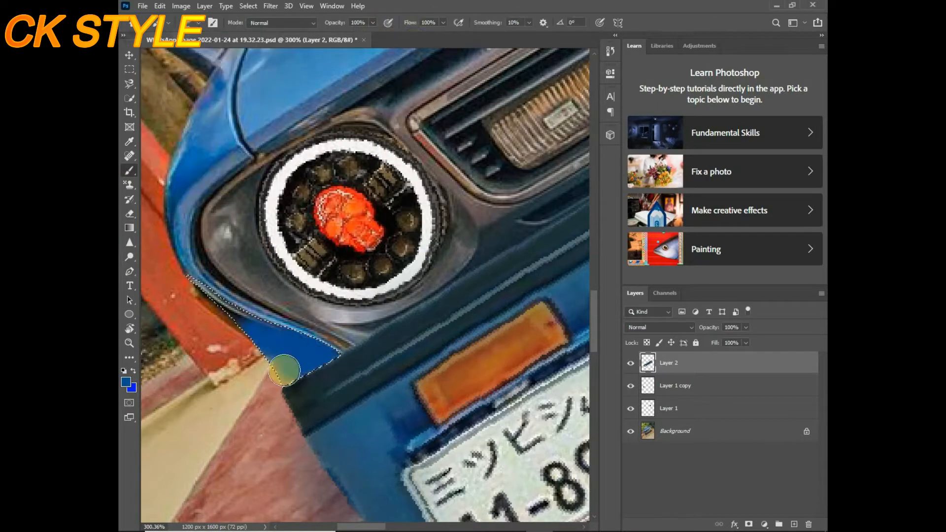
{"action": "scroll", "coordinate": [361, 307], "scroll_direction": "down", "scroll_amount": 7}
{"action": "scroll", "coordinate": [342, 311], "scroll_direction": "up", "scroll_amount": 5}
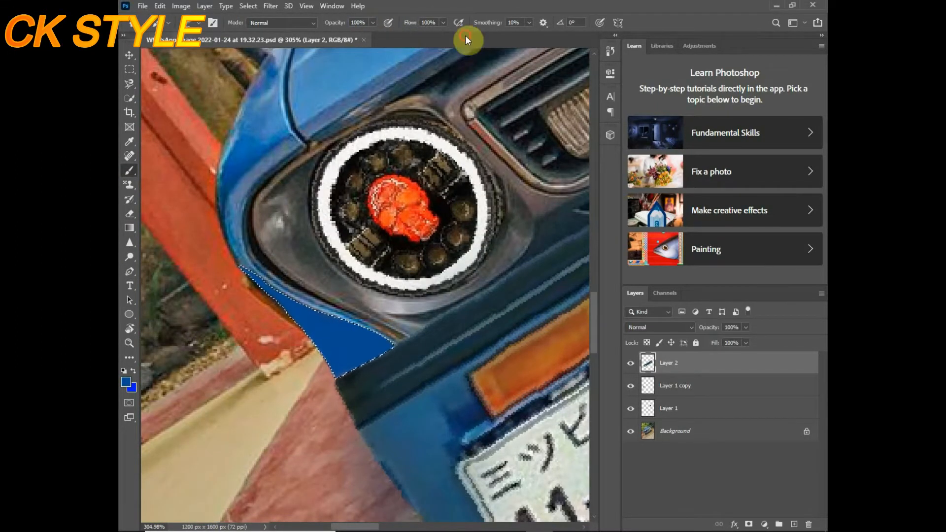
Trace the fender strip beside the right headlight with the Pen tool and convert it to a selection
{"action": "scroll", "coordinate": [542, 364], "scroll_direction": "down", "scroll_amount": 2}
{"action": "left_click", "coordinate": [507, 522]}
{"action": "scroll", "coordinate": [511, 380], "scroll_direction": "down", "scroll_amount": 5}
{"action": "left_click", "coordinate": [508, 523]}
{"action": "scroll", "coordinate": [424, 237], "scroll_direction": "up", "scroll_amount": 5}
{"action": "left_click", "coordinate": [129, 272]}
{"action": "scroll", "coordinate": [394, 207], "scroll_direction": "up", "scroll_amount": 1}
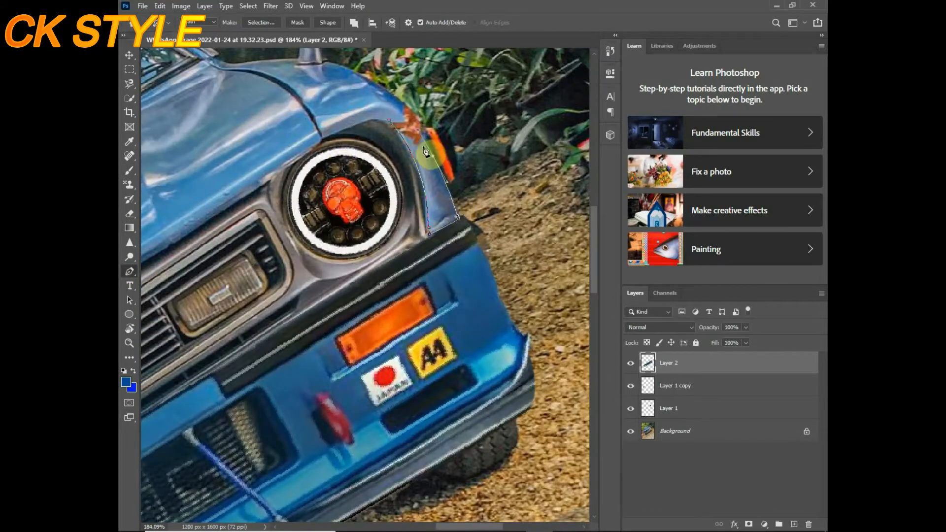
{"action": "right_click", "coordinate": [431, 184]}
{"action": "left_click", "coordinate": [458, 224]}
{"action": "left_click", "coordinate": [542, 134]}
Sample the car's lighter blue and paint the selected right fender strip with the Brush at 59% opacity
{"action": "left_click", "coordinate": [129, 170]}
{"action": "left_click", "coordinate": [130, 142]}
{"action": "left_click", "coordinate": [345, 95]}
{"action": "left_click", "coordinate": [129, 170]}
{"action": "left_click", "coordinate": [373, 23]}
{"action": "left_click_drag", "start_coordinate": [405, 121], "coordinate": [437, 212]}
{"action": "key", "text": "ctrl+d"}
{"action": "scroll", "coordinate": [437, 212], "scroll_direction": "down", "scroll_amount": 5}
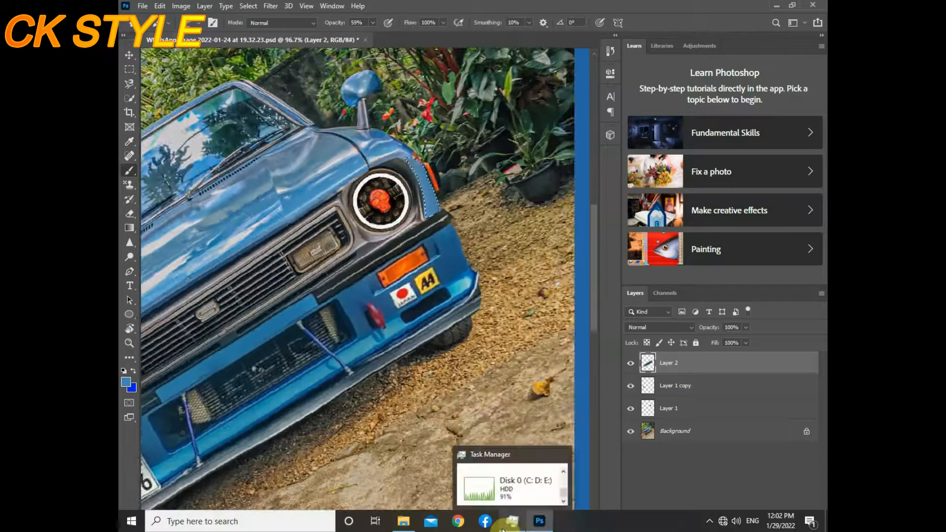
{"action": "left_click", "coordinate": [507, 523]}
{"action": "scroll", "coordinate": [495, 382], "scroll_direction": "down", "scroll_amount": 5}
{"action": "scroll", "coordinate": [503, 352], "scroll_direction": "up", "scroll_amount": 3}
{"action": "scroll", "coordinate": [503, 352], "scroll_direction": "down", "scroll_amount": 3}
{"action": "left_click", "coordinate": [710, 522]}
{"action": "right_click", "coordinate": [744, 454]}
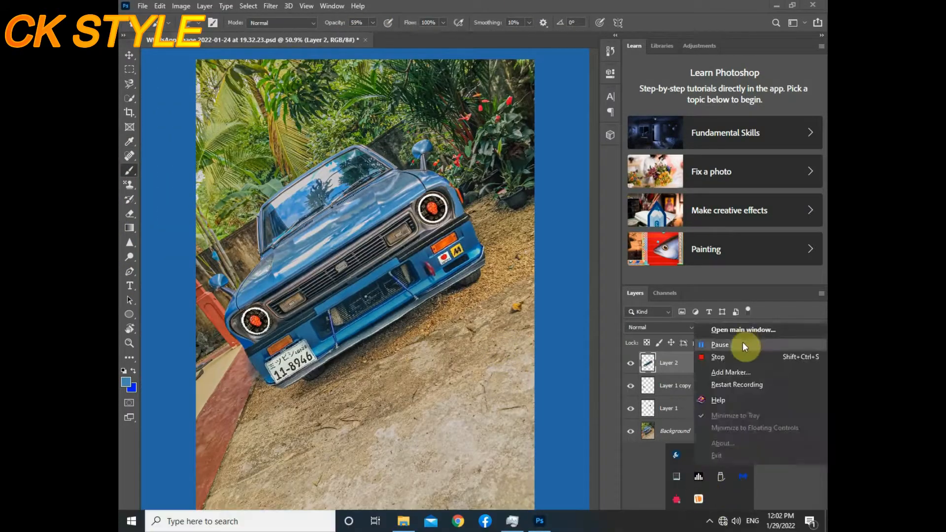
{"action": "left_click", "coordinate": [744, 344]}
Trace the top edge of the grille opening with the Pen tool, from the left fog lamp to the right one
{"action": "scroll", "coordinate": [285, 323], "scroll_direction": "up", "scroll_amount": 5}
{"action": "left_click", "coordinate": [129, 272]}
{"action": "scroll", "coordinate": [295, 291], "scroll_direction": "up", "scroll_amount": 3}
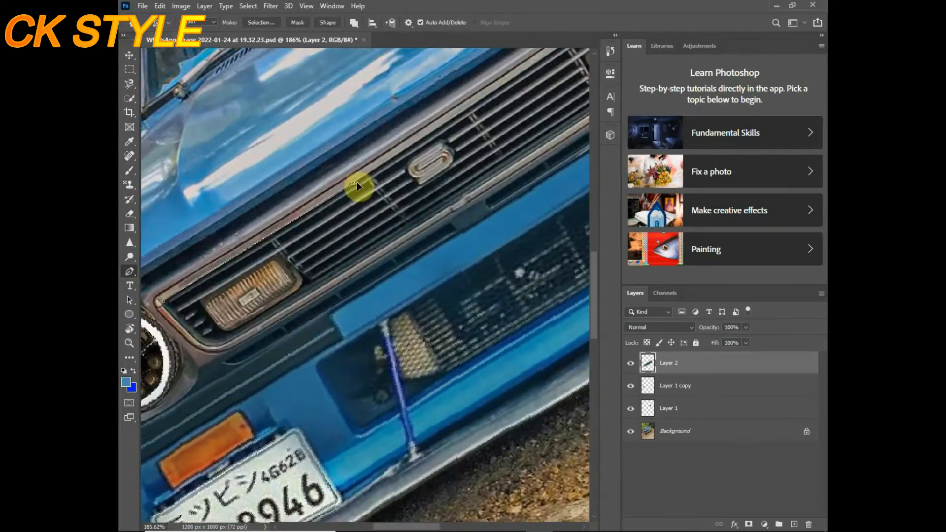
{"action": "scroll", "coordinate": [497, 266], "scroll_direction": "down", "scroll_amount": 4}
{"action": "scroll", "coordinate": [562, 173], "scroll_direction": "up", "scroll_amount": 4}
{"action": "left_click", "coordinate": [496, 119]}
{"action": "left_click", "coordinate": [569, 72]}
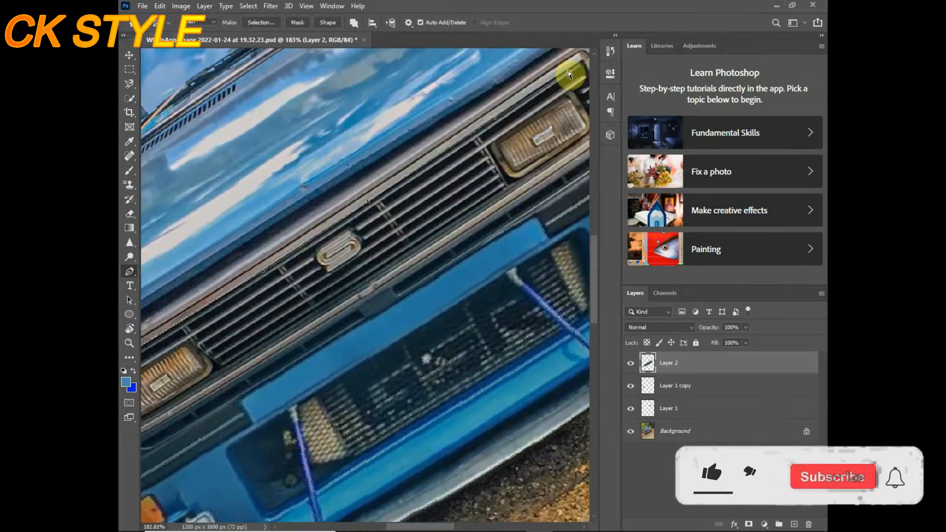
Close the path around the grille's right end and lower edge, and convert it to a selection
{"action": "scroll", "coordinate": [583, 65], "scroll_direction": "down", "scroll_amount": 2}
{"action": "scroll", "coordinate": [402, 249], "scroll_direction": "up", "scroll_amount": 1}
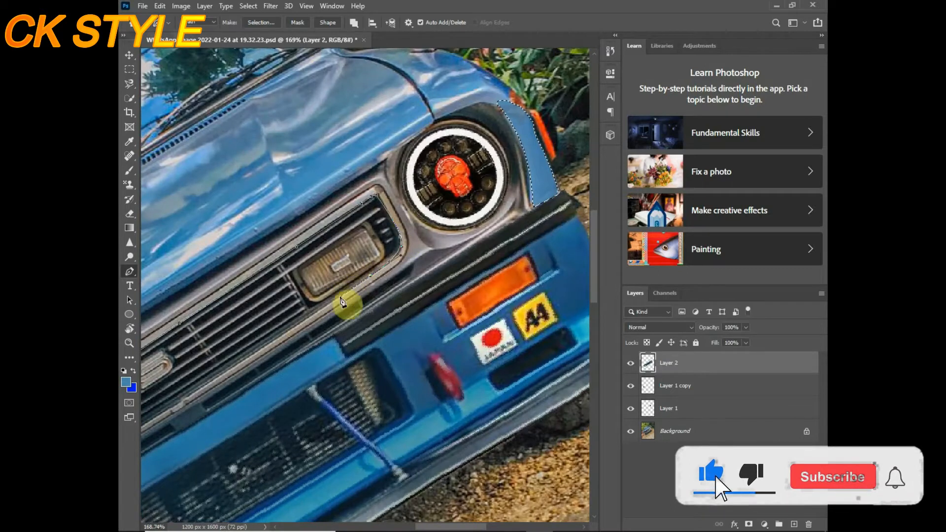
{"action": "scroll", "coordinate": [343, 301], "scroll_direction": "down", "scroll_amount": 2}
{"action": "scroll", "coordinate": [414, 148], "scroll_direction": "up", "scroll_amount": 1}
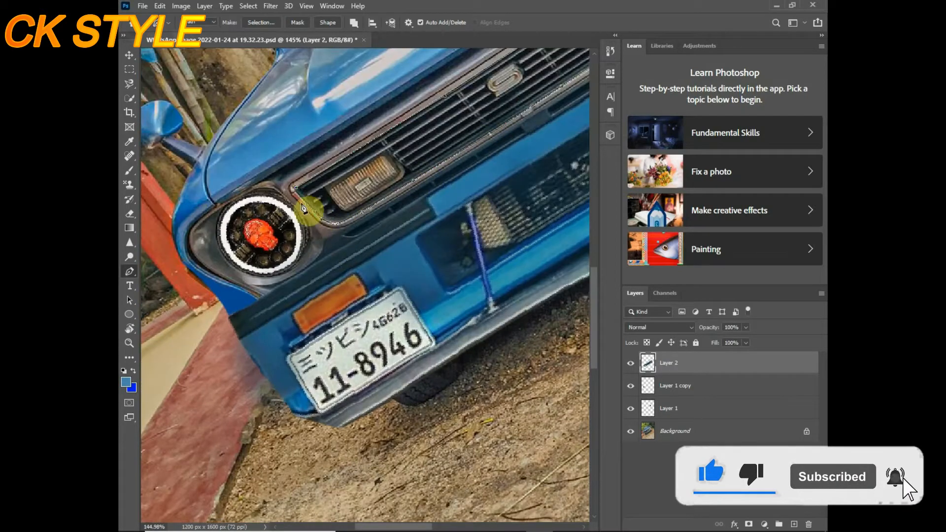
{"action": "left_click", "coordinate": [296, 188]}
{"action": "left_click", "coordinate": [260, 22]}
{"action": "left_click", "coordinate": [528, 130]}
Set the foreground color to black and brush over the selected grille and fog lamps to darken them
{"action": "scroll", "coordinate": [373, 211], "scroll_direction": "down", "scroll_amount": 3}
{"action": "left_click", "coordinate": [129, 170]}
{"action": "left_click", "coordinate": [126, 383]}
{"action": "left_click", "coordinate": [672, 95]}
{"action": "left_click", "coordinate": [198, 24]}
{"action": "mouse_move", "coordinate": [414, 153]}
{"action": "left_mouse_down"}
{"action": "mouse_move", "coordinate": [497, 109]}
{"action": "mouse_move", "coordinate": [358, 201]}
{"action": "left_mouse_up"}
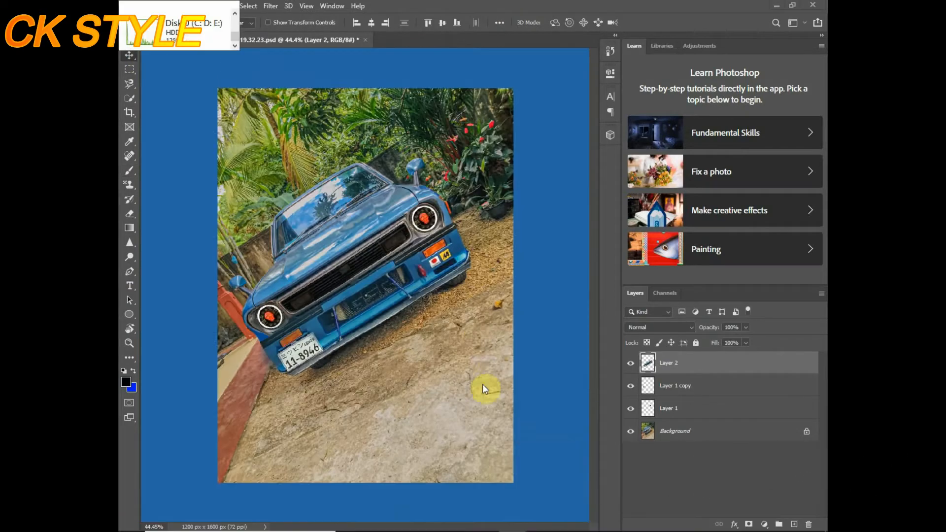
Paint the bumper's upper trim strip black with the Brush at 59% opacity
{"action": "scroll", "coordinate": [354, 295], "scroll_direction": "up", "scroll_amount": 3}
{"action": "scroll", "coordinate": [355, 274], "scroll_direction": "down", "scroll_amount": 2}
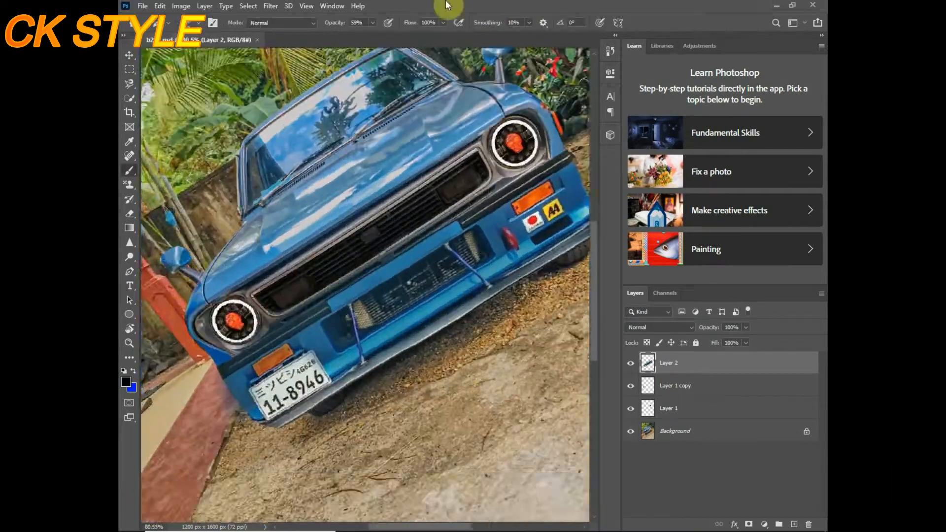
{"action": "scroll", "coordinate": [305, 321], "scroll_direction": "up", "scroll_amount": 3}
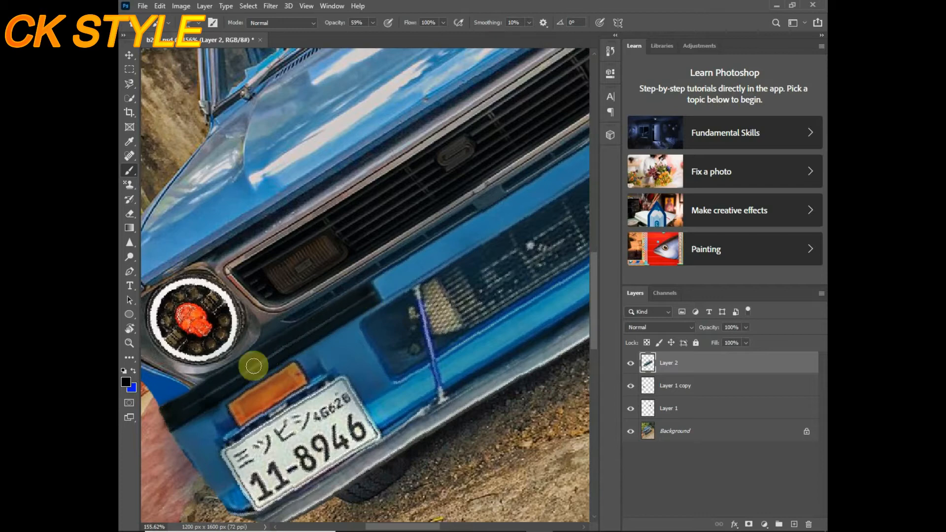
{"action": "scroll", "coordinate": [350, 295], "scroll_direction": "down", "scroll_amount": 3}
{"action": "scroll", "coordinate": [490, 316], "scroll_direction": "up", "scroll_amount": 4}
{"action": "scroll", "coordinate": [509, 149], "scroll_direction": "down", "scroll_amount": 2}
{"action": "scroll", "coordinate": [475, 268], "scroll_direction": "down", "scroll_amount": 3}
Darken the trim around both headlights and the grille on the Background layer with a low-opacity black Brush
{"action": "left_click", "coordinate": [675, 431]}
{"action": "scroll", "coordinate": [340, 222], "scroll_direction": "up", "scroll_amount": 5}
{"action": "left_click", "coordinate": [373, 22]}
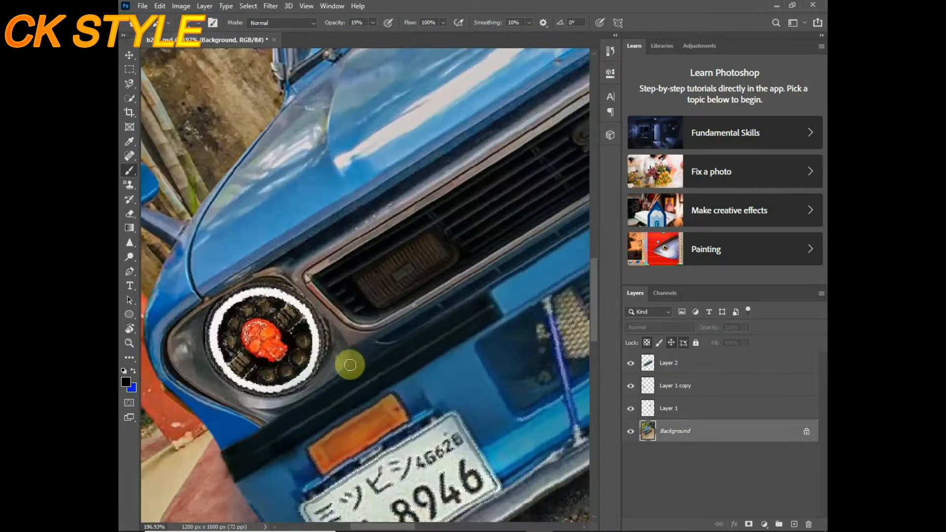
{"action": "scroll", "coordinate": [436, 295], "scroll_direction": "down", "scroll_amount": 4}
{"action": "scroll", "coordinate": [485, 154], "scroll_direction": "up", "scroll_amount": 4}
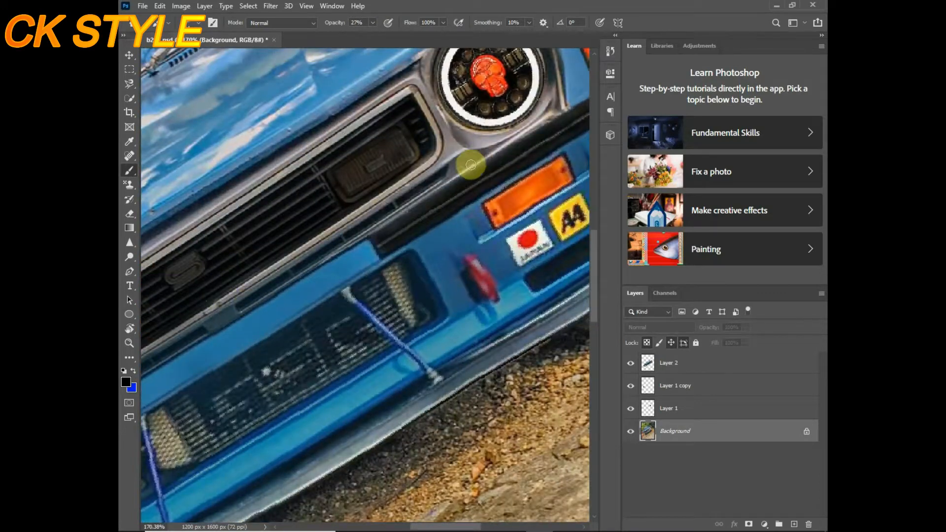
{"action": "scroll", "coordinate": [543, 117], "scroll_direction": "down", "scroll_amount": 4}
{"action": "scroll", "coordinate": [349, 218], "scroll_direction": "up", "scroll_amount": 2}
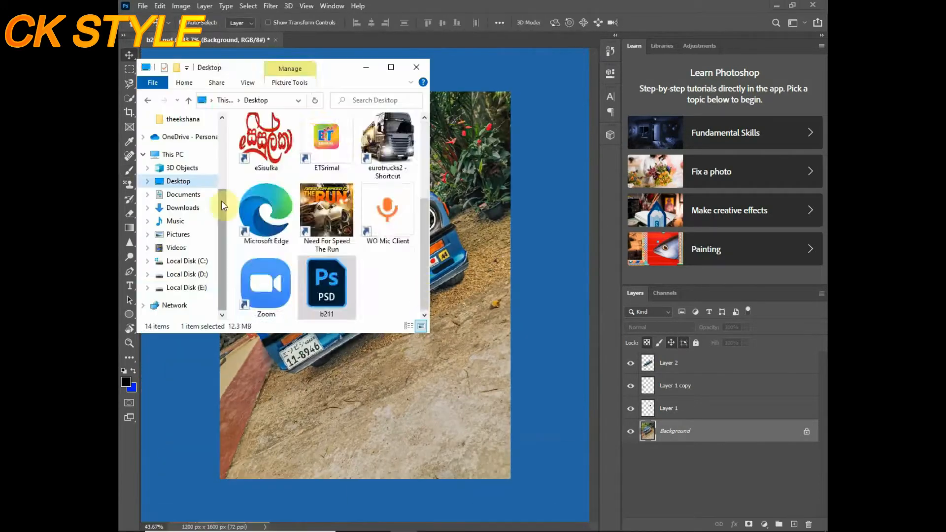
Open the spot lamp picture download.jpg from Local Disk (E:)
{"action": "left_click", "coordinate": [185, 287]}
{"action": "double_click", "coordinate": [327, 274]}
{"action": "double_click", "coordinate": [327, 172]}
{"action": "scroll", "coordinate": [353, 274], "scroll_direction": "up", "scroll_amount": 6}
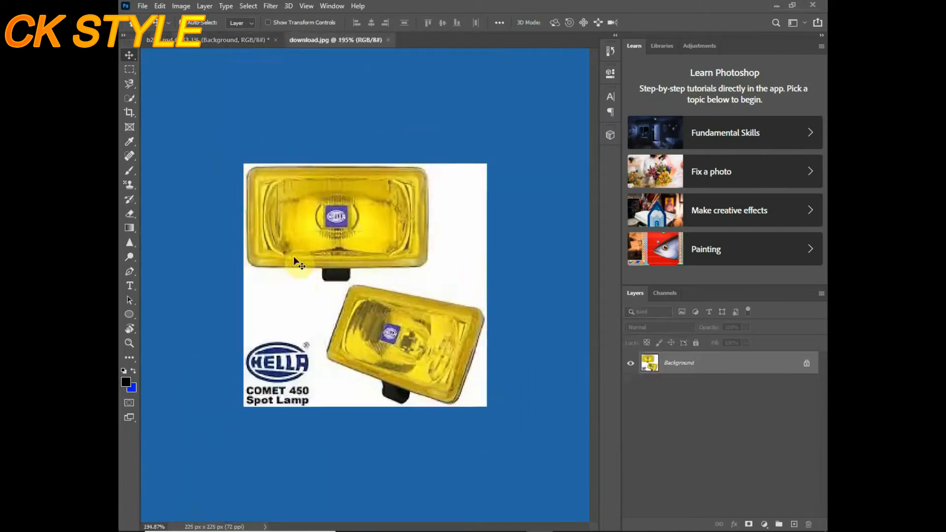
{"action": "scroll", "coordinate": [294, 256], "scroll_direction": "up", "scroll_amount": 3}
Select the upper yellow spot lamp with Quick Selection and bring it into the car photo near the grille
{"action": "left_click", "coordinate": [130, 98]}
{"action": "left_click_drag", "start_coordinate": [207, 127], "coordinate": [201, 213]}
{"action": "key", "text": "v"}
{"action": "left_click_drag", "start_coordinate": [329, 220], "coordinate": [324, 293]}
{"action": "scroll", "coordinate": [353, 292], "scroll_direction": "up", "scroll_amount": 8}
{"action": "left_click_drag", "start_coordinate": [333, 251], "coordinate": [336, 254]}
{"action": "left_click_drag", "start_coordinate": [269, 284], "coordinate": [424, 387]}
Scale the pasted spot lamp down with Free Transform and bring its layer to the front
{"action": "key", "text": "ctrl+t"}
{"action": "left_click_drag", "start_coordinate": [493, 414], "coordinate": [274, 305]}
{"action": "key", "text": "Return"}
{"action": "key", "text": "ctrl+shift+bracketright"}
Transform the yellow lamp to match the size and tilt of the fog lamp at the grille's left end
{"action": "key", "text": "ctrl+t"}
{"action": "left_click_drag", "start_coordinate": [312, 276], "coordinate": [242, 328]}
{"action": "scroll", "coordinate": [255, 316], "scroll_direction": "up", "scroll_amount": 5}
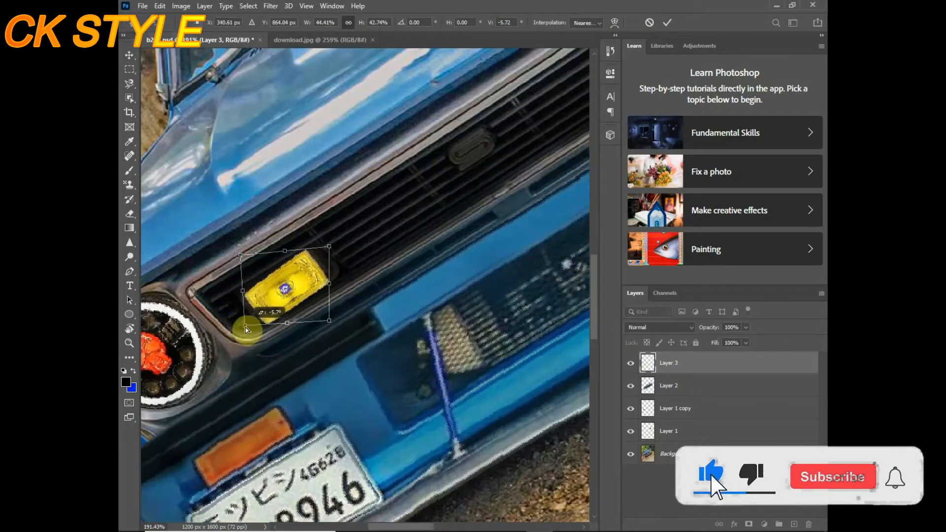
{"action": "left_click_drag", "start_coordinate": [330, 285], "coordinate": [338, 276]}
{"action": "left_click_drag", "start_coordinate": [289, 248], "coordinate": [291, 255]}
{"action": "left_click_drag", "start_coordinate": [288, 319], "coordinate": [289, 323]}
{"action": "key", "text": "Return"}
{"action": "scroll", "coordinate": [341, 308], "scroll_direction": "down", "scroll_amount": 10}
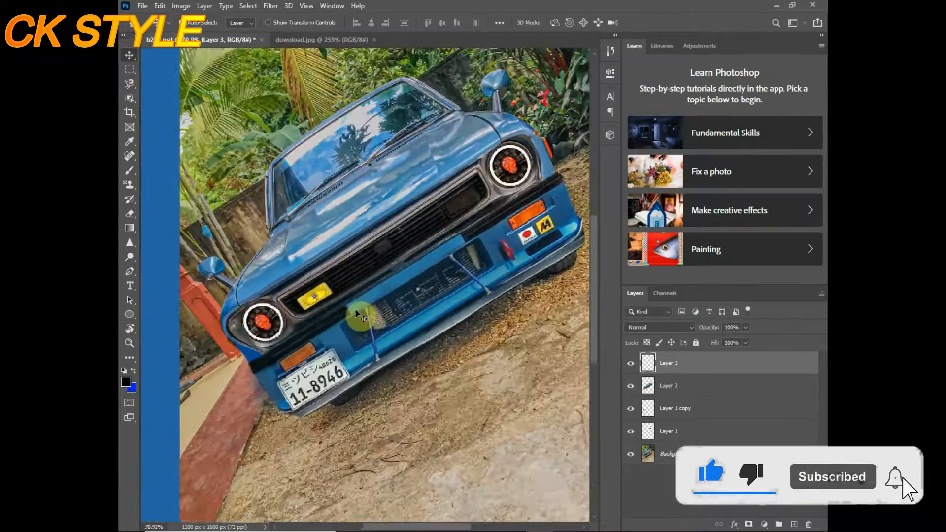
Duplicate the yellow lamp onto the grille's right fog lamp and transform it to fit there
{"action": "scroll", "coordinate": [355, 316], "scroll_direction": "up", "scroll_amount": 5}
{"action": "left_click_drag", "start_coordinate": [306, 290], "coordinate": [480, 168]}
{"action": "scroll", "coordinate": [500, 153], "scroll_direction": "up", "scroll_amount": 5}
{"action": "scroll", "coordinate": [513, 171], "scroll_direction": "up", "scroll_amount": 3}
{"action": "key", "text": "ctrl+t"}
{"action": "left_click_drag", "start_coordinate": [442, 203], "coordinate": [451, 199]}
{"action": "left_click_drag", "start_coordinate": [400, 257], "coordinate": [394, 270]}
{"action": "left_click_drag", "start_coordinate": [532, 206], "coordinate": [534, 209]}
{"action": "key", "text": "Return"}
{"action": "key", "text": "ctrl+0"}
{"action": "scroll", "coordinate": [417, 263], "scroll_direction": "up", "scroll_amount": 3}
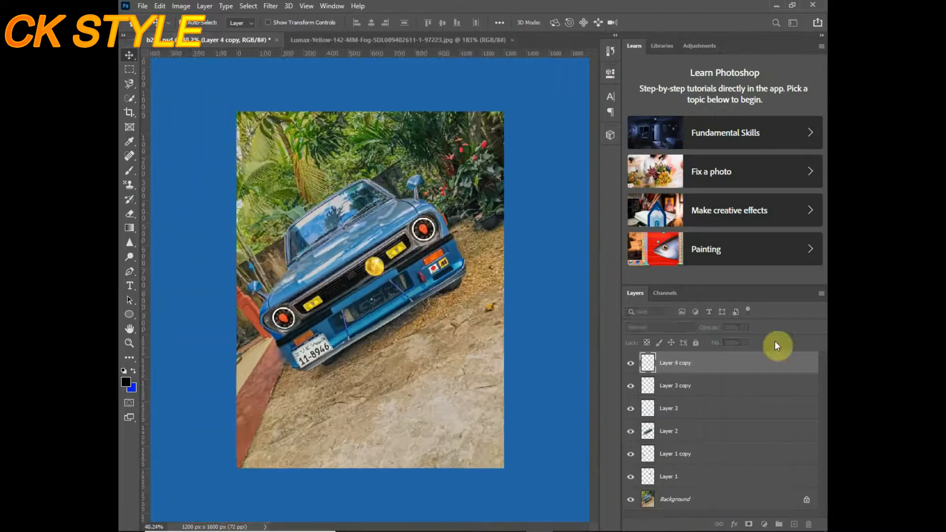
Paint over the large plate number on Layer 2 with the Brush in the plate's light grey
{"action": "scroll", "coordinate": [239, 412], "scroll_direction": "up", "scroll_amount": 3}
{"action": "key", "text": "i"}
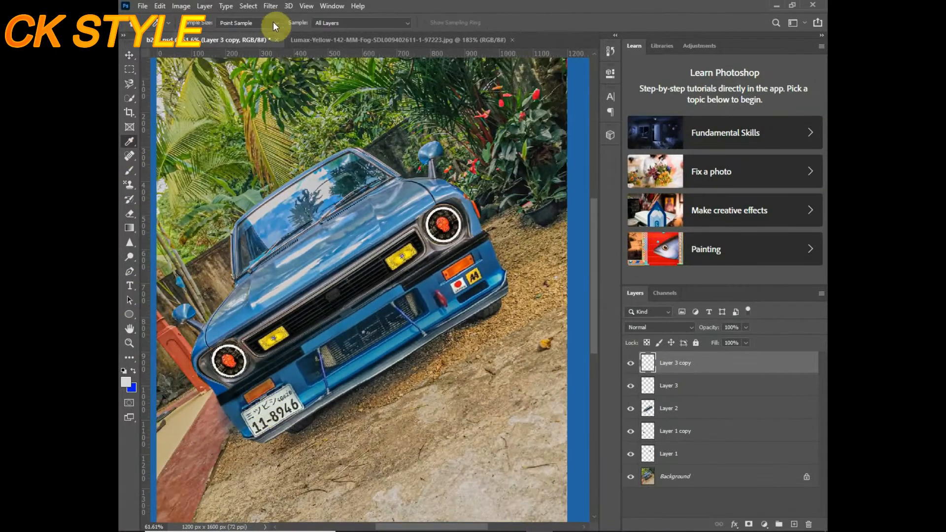
{"action": "left_click", "coordinate": [669, 409]}
{"action": "scroll", "coordinate": [277, 419], "scroll_direction": "up", "scroll_amount": 6}
{"action": "left_click", "coordinate": [198, 24]}
{"action": "left_click_drag", "start_coordinate": [193, 59], "coordinate": [189, 59]}
{"action": "left_click", "coordinate": [338, 363]}
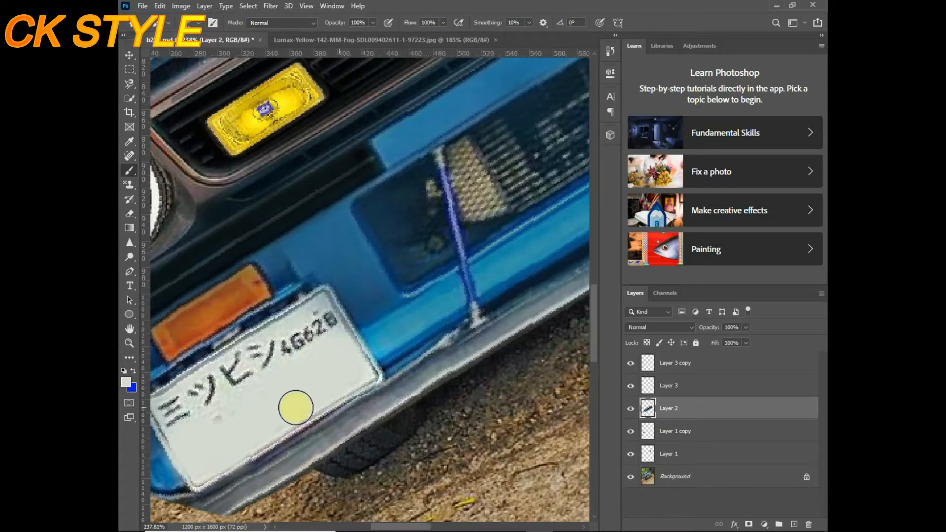
{"action": "scroll", "coordinate": [201, 458], "scroll_direction": "down", "scroll_amount": 5}
{"action": "scroll", "coordinate": [276, 389], "scroll_direction": "up", "scroll_amount": 6}
{"action": "scroll", "coordinate": [317, 387], "scroll_direction": "up", "scroll_amount": 3}
{"action": "scroll", "coordinate": [317, 251], "scroll_direction": "down", "scroll_amount": 8}
Add a new registration number as MV Boli text on the blank part of the plate and change its size
{"action": "left_click", "coordinate": [404, 523]}
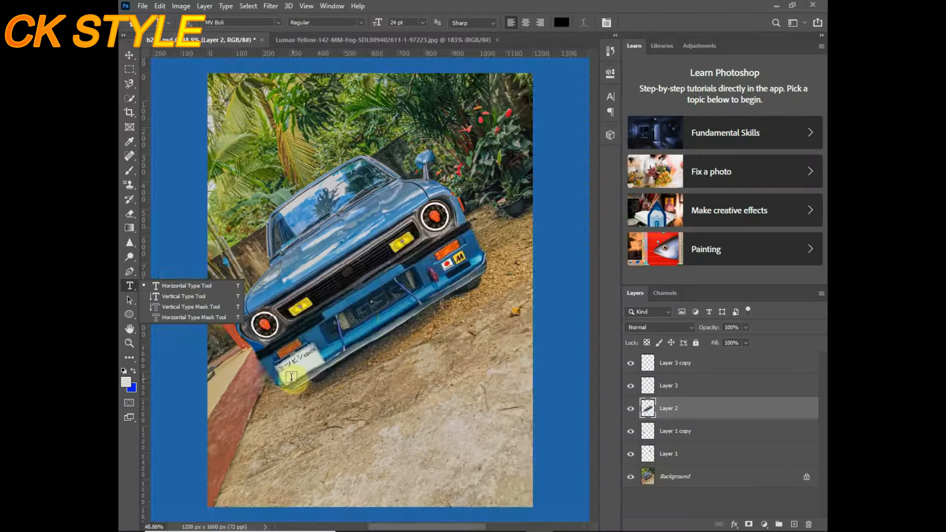
{"action": "scroll", "coordinate": [291, 370], "scroll_direction": "up", "scroll_amount": 4}
{"action": "left_click", "coordinate": [290, 370]}
{"action": "type", "text": "11-4250"}
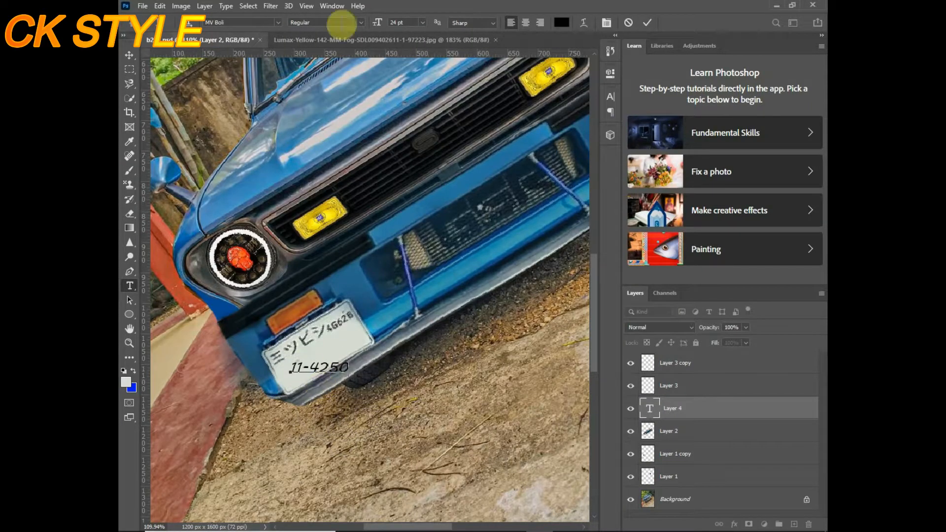
{"action": "left_click", "coordinate": [424, 23]}
{"action": "left_click", "coordinate": [405, 123]}
Position, rotate and scale the new number text so it follows the plate's tilt and fills its lower half
{"action": "left_click", "coordinate": [129, 56]}
{"action": "left_click_drag", "start_coordinate": [322, 370], "coordinate": [314, 371]}
{"action": "key", "text": "ctrl+t"}
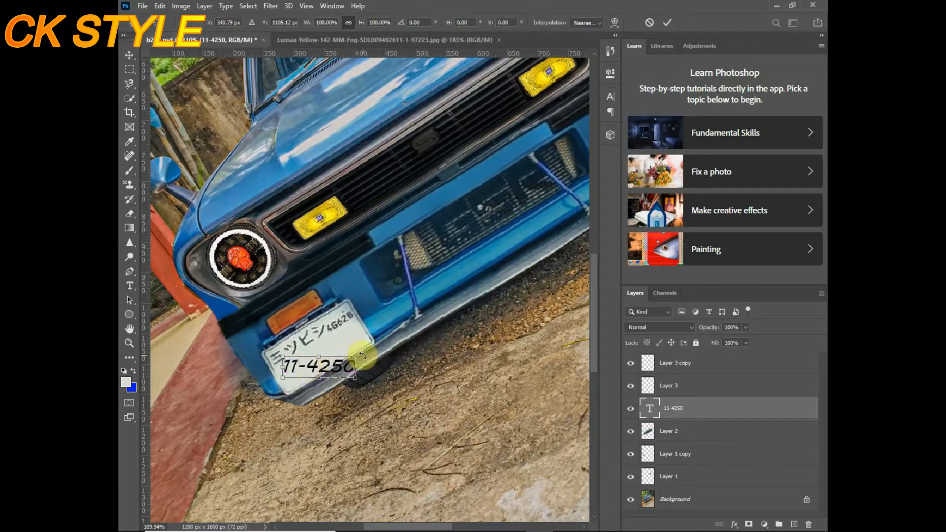
{"action": "scroll", "coordinate": [349, 342], "scroll_direction": "up", "scroll_amount": 9}
{"action": "left_click_drag", "start_coordinate": [339, 297], "coordinate": [361, 281]}
{"action": "left_click_drag", "start_coordinate": [229, 436], "coordinate": [210, 450]}
{"action": "left_click_drag", "start_coordinate": [264, 379], "coordinate": [266, 367]}
{"action": "scroll", "coordinate": [265, 366], "scroll_direction": "down", "scroll_amount": 6}
{"action": "key", "text": "Return"}
{"action": "scroll", "coordinate": [423, 321], "scroll_direction": "down", "scroll_amount": 6}
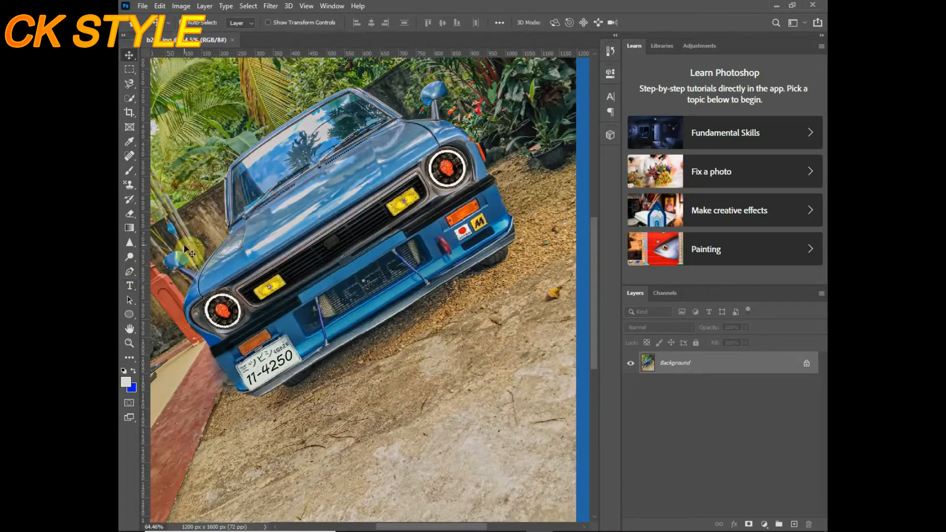
Start a Pen path on the flattened image along the car's left fender and around the bumper's left corner
{"action": "key", "text": "p"}
{"action": "scroll", "coordinate": [281, 343], "scroll_direction": "up", "scroll_amount": 4}
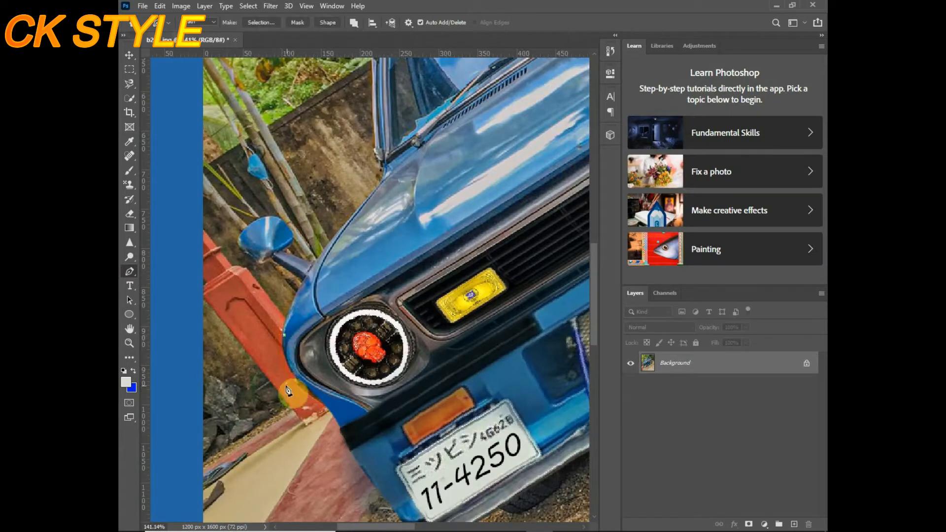
{"action": "scroll", "coordinate": [283, 344], "scroll_direction": "up", "scroll_amount": 2}
{"action": "left_click_drag", "start_coordinate": [351, 425], "coordinate": [357, 437]}
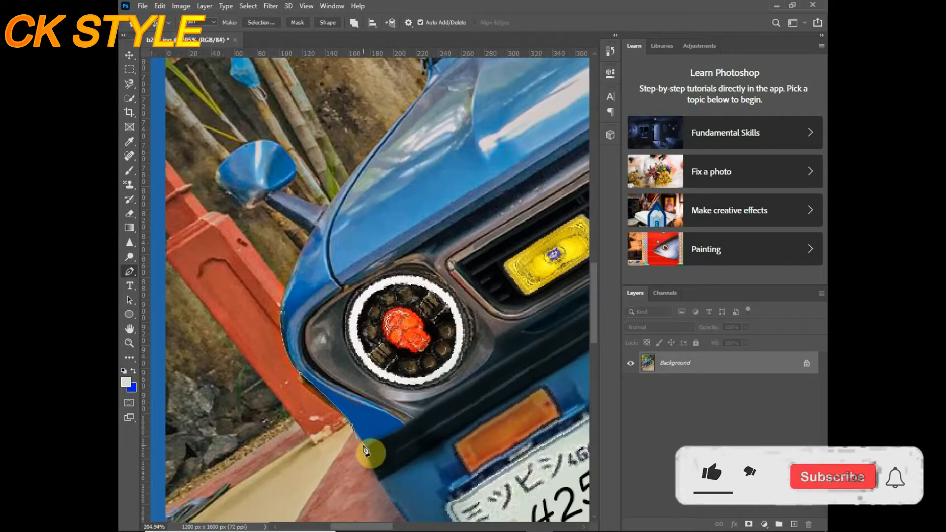
{"action": "scroll", "coordinate": [395, 498], "scroll_direction": "up", "scroll_amount": 2}
{"action": "left_click", "coordinate": [258, 330]}
{"action": "left_click", "coordinate": [309, 396]}
{"action": "scroll", "coordinate": [416, 459], "scroll_direction": "down", "scroll_amount": 5}
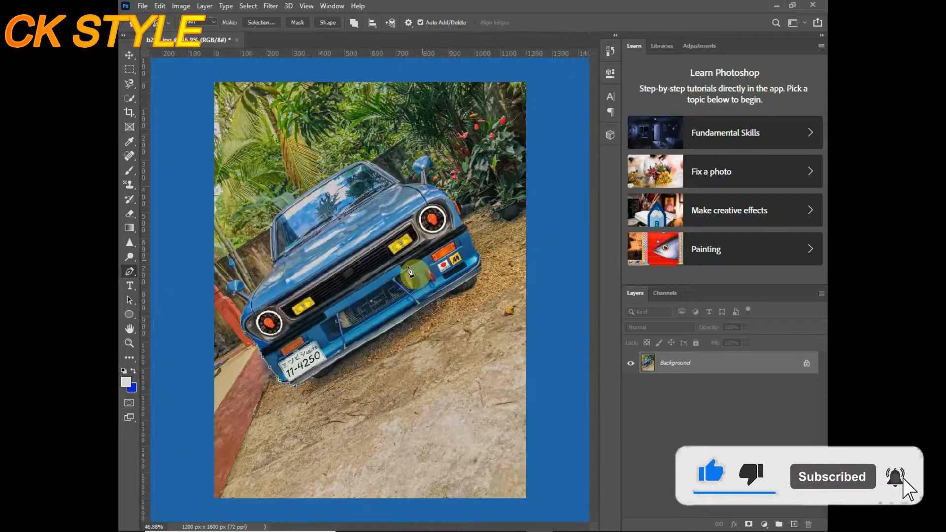
Continue the path around the left tyre and along the first part of the bumper's lower lip
{"action": "scroll", "coordinate": [355, 274], "scroll_direction": "up", "scroll_amount": 3}
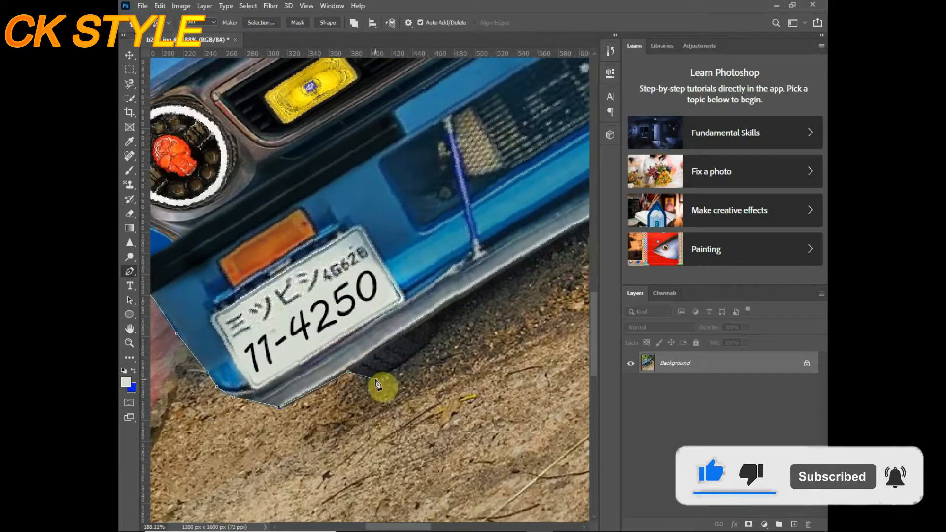
{"action": "left_click", "coordinate": [430, 326]}
{"action": "left_click", "coordinate": [432, 317]}
{"action": "left_click", "coordinate": [516, 266]}
{"action": "scroll", "coordinate": [528, 273], "scroll_direction": "down", "scroll_amount": 4}
{"action": "scroll", "coordinate": [186, 403], "scroll_direction": "up", "scroll_amount": 5}
{"action": "left_click", "coordinate": [576, 200]}
{"action": "left_click_drag", "start_coordinate": [419, 527], "coordinate": [457, 527]}
{"action": "left_click_drag", "start_coordinate": [594, 315], "coordinate": [594, 291]}
Extend the path along the rest of the lower lip, around the right tyre and the bumper's right corner
{"action": "left_click", "coordinate": [345, 322]}
{"action": "left_click", "coordinate": [457, 249]}
{"action": "left_click", "coordinate": [534, 199]}
{"action": "left_click", "coordinate": [580, 174]}
{"action": "left_click_drag", "start_coordinate": [458, 527], "coordinate": [509, 527]}
{"action": "scroll", "coordinate": [552, 377], "scroll_direction": "up", "scroll_amount": 5}
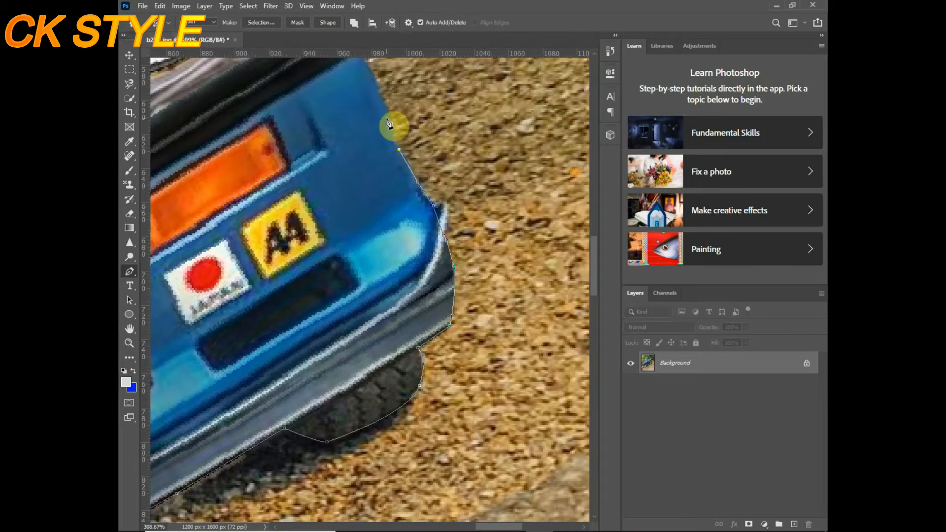
Trace the path up the car's right side, along the fender and around the right mirror
{"action": "scroll", "coordinate": [419, 513], "scroll_direction": "down", "scroll_amount": 8}
{"action": "scroll", "coordinate": [482, 149], "scroll_direction": "up", "scroll_amount": 5}
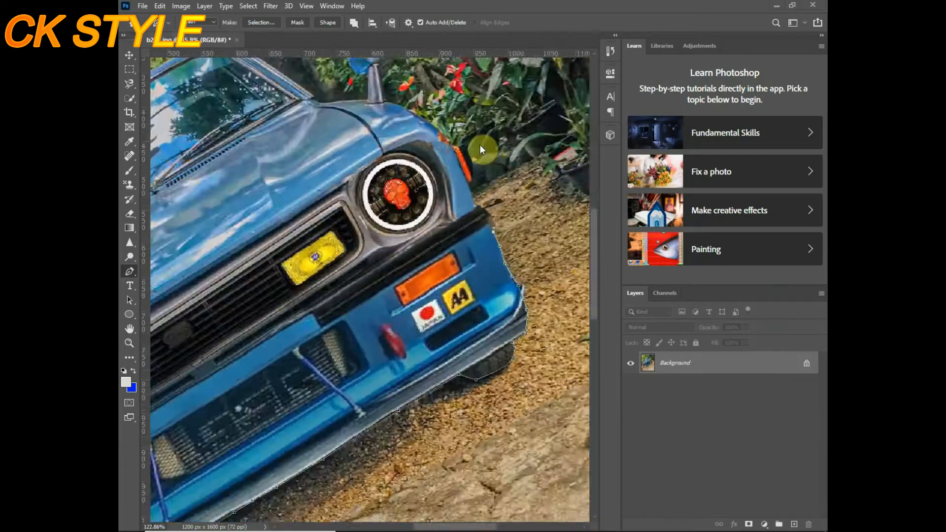
{"action": "scroll", "coordinate": [482, 149], "scroll_direction": "up", "scroll_amount": 2}
{"action": "scroll", "coordinate": [433, 105], "scroll_direction": "down", "scroll_amount": 6}
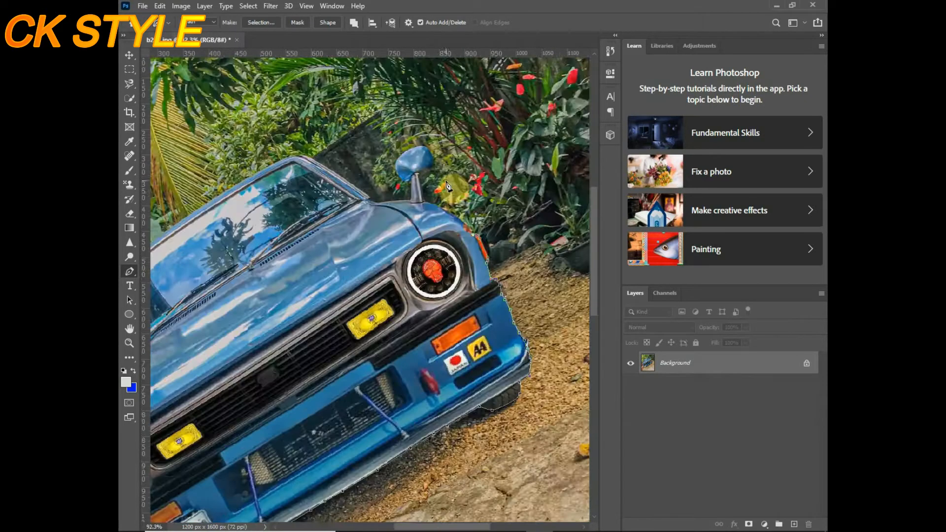
{"action": "scroll", "coordinate": [458, 220], "scroll_direction": "up", "scroll_amount": 6}
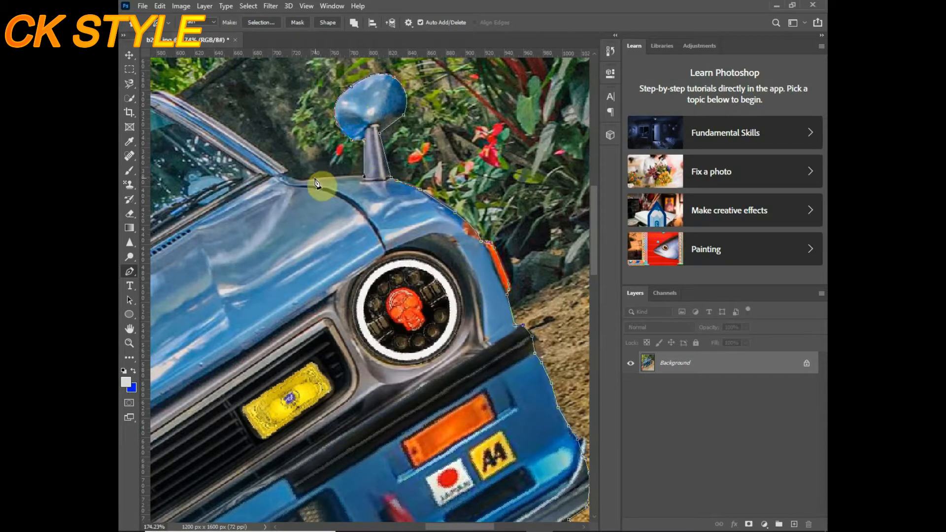
Continue the path up the right windshield pillar and along the roof's front edge
{"action": "left_click_drag", "start_coordinate": [153, 94], "coordinate": [187, 91]}
{"action": "scroll", "coordinate": [239, 155], "scroll_direction": "down", "scroll_amount": 8}
{"action": "scroll", "coordinate": [212, 143], "scroll_direction": "up", "scroll_amount": 12}
{"action": "left_click_drag", "start_coordinate": [250, 104], "coordinate": [221, 115]}
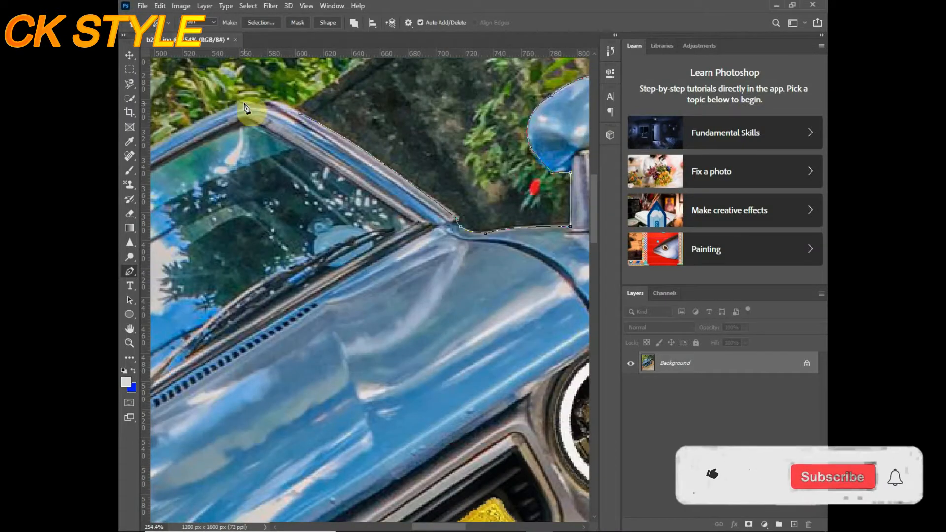
{"action": "scroll", "coordinate": [226, 111], "scroll_direction": "down", "scroll_amount": 5}
{"action": "scroll", "coordinate": [374, 141], "scroll_direction": "up", "scroll_amount": 5}
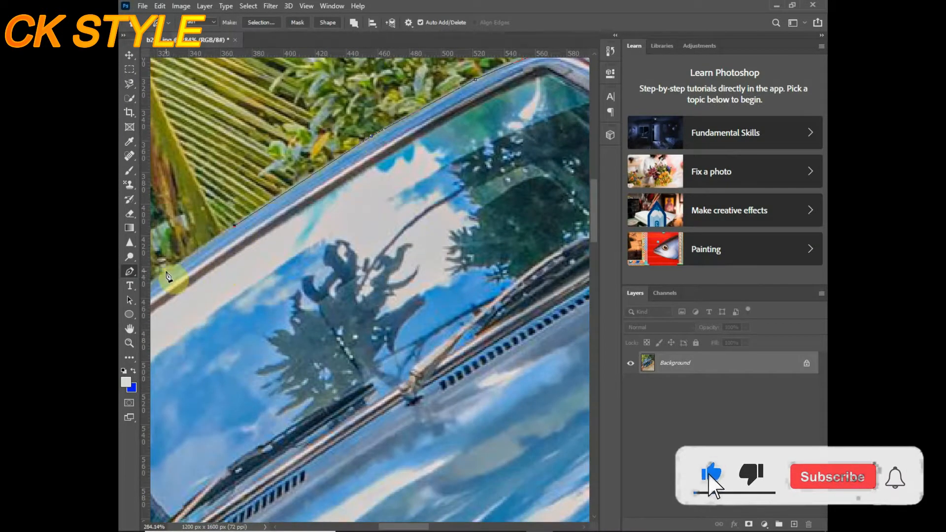
Trace the remaining roof edge down to the windshield's upper left corner
{"action": "scroll", "coordinate": [168, 275], "scroll_direction": "down", "scroll_amount": 5}
{"action": "scroll", "coordinate": [225, 267], "scroll_direction": "up", "scroll_amount": 5}
{"action": "left_click", "coordinate": [264, 229]}
{"action": "left_click", "coordinate": [172, 313]}
{"action": "left_click_drag", "start_coordinate": [152, 345], "coordinate": [149, 358]}
{"action": "scroll", "coordinate": [219, 367], "scroll_direction": "down", "scroll_amount": 5}
{"action": "scroll", "coordinate": [350, 232], "scroll_direction": "up", "scroll_amount": 5}
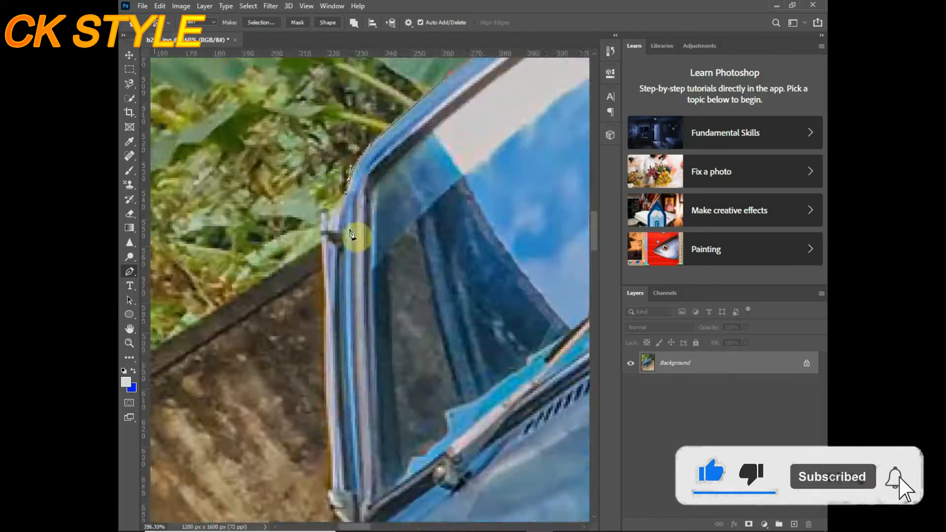
Continue the path down the left windshield pillar to the rear end of the left fender
{"action": "left_click", "coordinate": [339, 270]}
{"action": "left_click", "coordinate": [341, 434]}
{"action": "scroll", "coordinate": [342, 434], "scroll_direction": "down", "scroll_amount": 5}
{"action": "scroll", "coordinate": [341, 419], "scroll_direction": "up", "scroll_amount": 4}
{"action": "scroll", "coordinate": [247, 236], "scroll_direction": "down", "scroll_amount": 4}
{"action": "scroll", "coordinate": [232, 214], "scroll_direction": "up", "scroll_amount": 5}
{"action": "scroll", "coordinate": [232, 222], "scroll_direction": "down", "scroll_amount": 5}
{"action": "scroll", "coordinate": [233, 261], "scroll_direction": "up", "scroll_amount": 5}
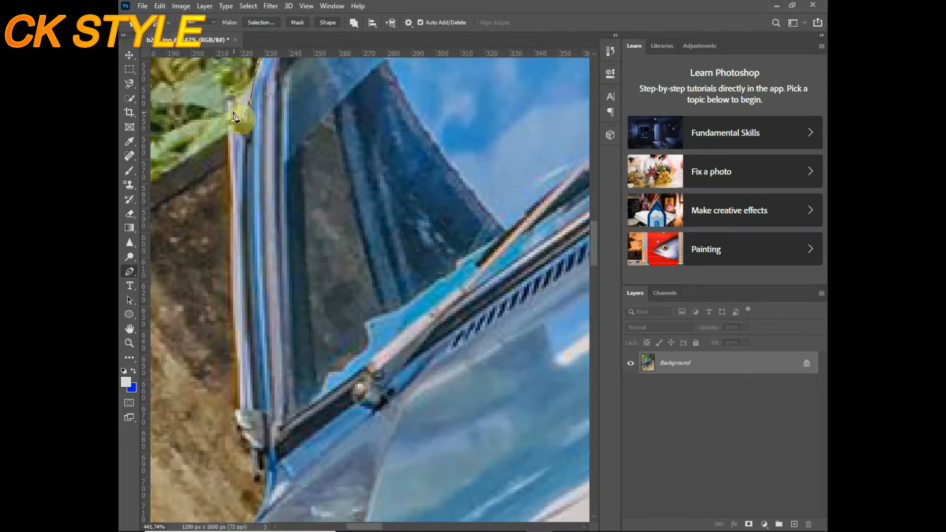
{"action": "left_click", "coordinate": [261, 507]}
Trace the upper edge of the left fender down towards the left mirror's stalk
{"action": "scroll", "coordinate": [249, 433], "scroll_direction": "down", "scroll_amount": 5}
{"action": "scroll", "coordinate": [344, 180], "scroll_direction": "up", "scroll_amount": 5}
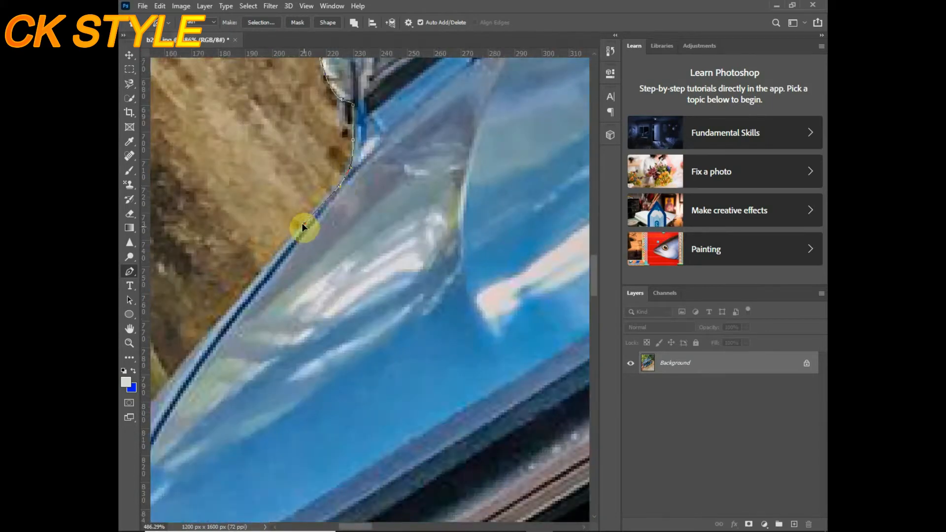
{"action": "left_click", "coordinate": [176, 370]}
{"action": "scroll", "coordinate": [170, 394], "scroll_direction": "down", "scroll_amount": 5}
{"action": "scroll", "coordinate": [217, 424], "scroll_direction": "up", "scroll_amount": 5}
{"action": "left_click", "coordinate": [230, 481]}
{"action": "scroll", "coordinate": [152, 456], "scroll_direction": "down", "scroll_amount": 5}
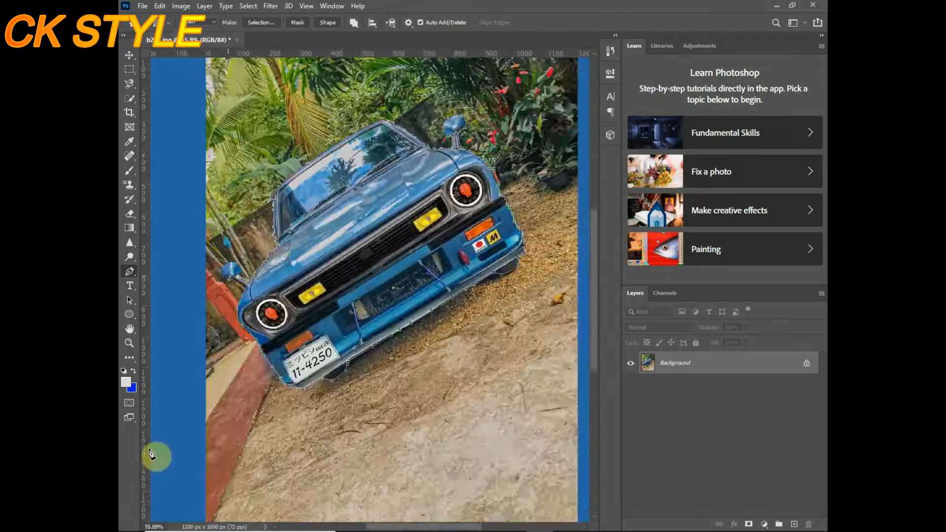
Trace the path around the left mirror and its stalk back onto the fender
{"action": "scroll", "coordinate": [224, 276], "scroll_direction": "up", "scroll_amount": 5}
{"action": "left_click", "coordinate": [315, 208]}
{"action": "left_click", "coordinate": [306, 200]}
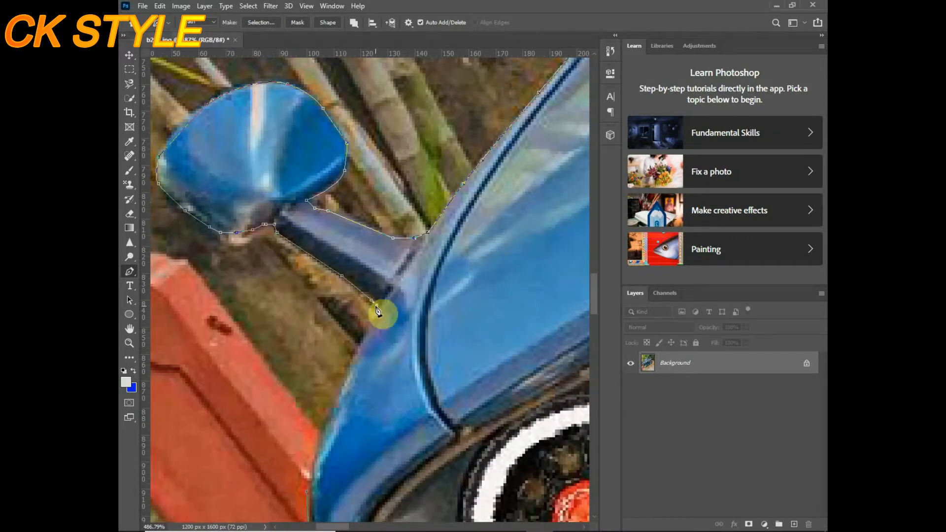
{"action": "left_click", "coordinate": [320, 452]}
Close the path around the car and make a new anti-aliased selection from it with a 0.3 pixel feather
{"action": "scroll", "coordinate": [320, 466], "scroll_direction": "down", "scroll_amount": 5}
{"action": "scroll", "coordinate": [340, 474], "scroll_direction": "up", "scroll_amount": 5}
{"action": "left_click", "coordinate": [328, 470]}
{"action": "right_click", "coordinate": [360, 457]}
{"action": "left_click", "coordinate": [395, 301]}
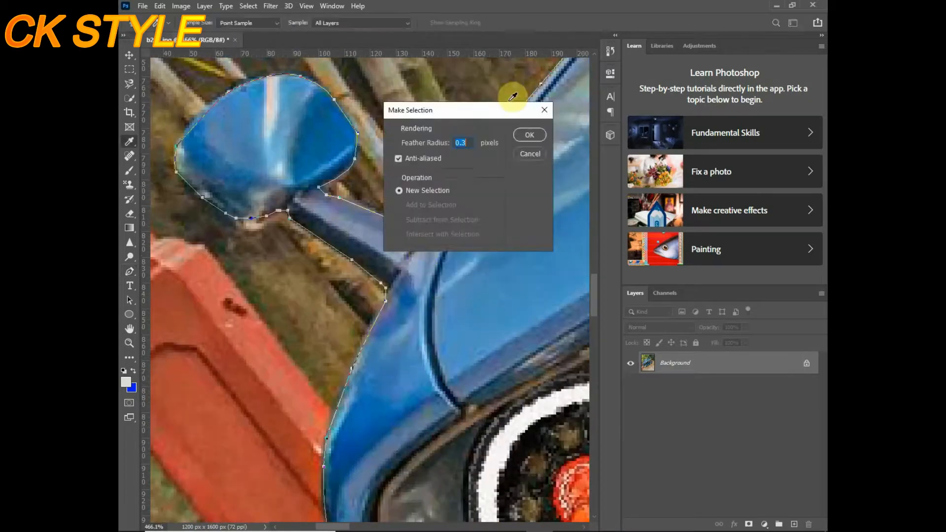
{"action": "left_click", "coordinate": [528, 135]}
Bring the cut-out car into the road photo wp2780980.jpg and rotate it level on the road
{"action": "scroll", "coordinate": [345, 247], "scroll_direction": "down", "scroll_amount": 10}
{"action": "left_click_drag", "start_coordinate": [368, 321], "coordinate": [371, 337]}
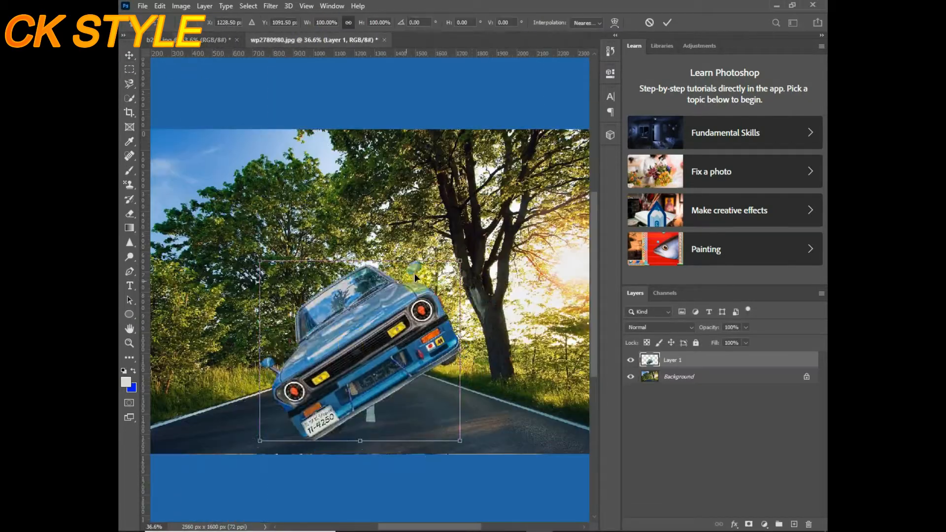
{"action": "left_click_drag", "start_coordinate": [415, 273], "coordinate": [381, 330]}
{"action": "key", "text": "Return"}
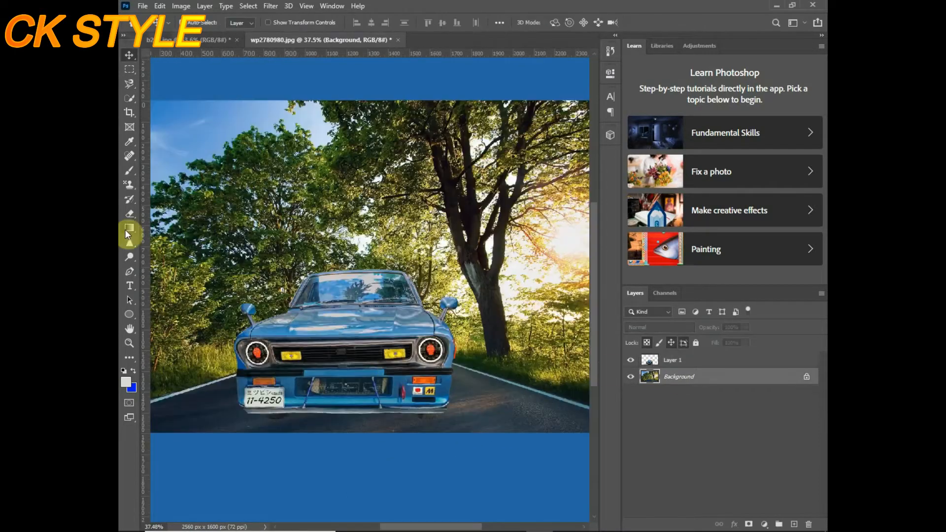
Set the foreground color to black and brush a shadow at 53% opacity on the road beneath the car
{"action": "right_click", "coordinate": [228, 60]}
{"action": "key", "text": "ctrl+z"}
{"action": "left_click", "coordinate": [126, 382]}
{"action": "left_click_drag", "start_coordinate": [469, 217], "coordinate": [425, 265]}
{"action": "left_click", "coordinate": [710, 101]}
{"action": "mouse_move", "coordinate": [220, 422]}
{"action": "left_mouse_down"}
{"action": "mouse_move", "coordinate": [485, 431]}
{"action": "mouse_move", "coordinate": [249, 433]}
{"action": "left_mouse_up"}
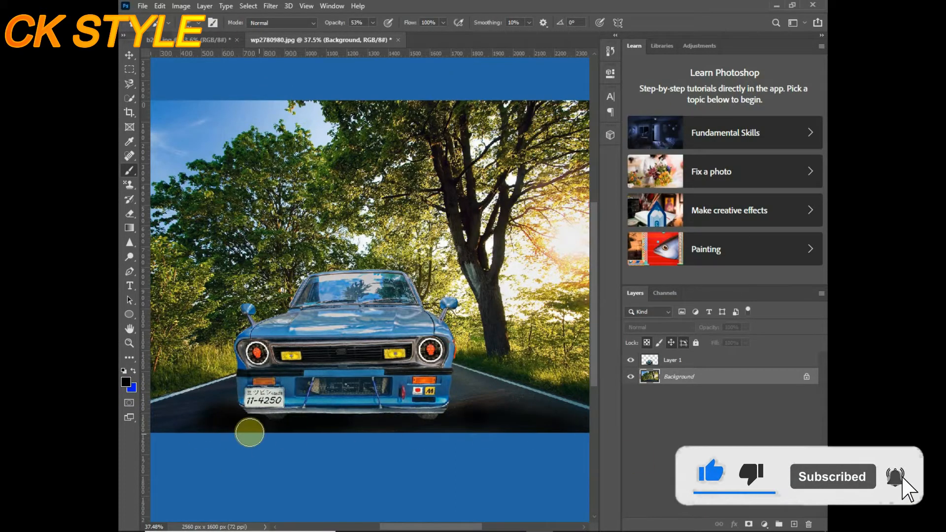
Darken the cut-out car on Layer 1 with an image adjustment to match the shaded road
{"action": "scroll", "coordinate": [249, 433], "scroll_direction": "down", "scroll_amount": 3}
{"action": "scroll", "coordinate": [335, 402], "scroll_direction": "up", "scroll_amount": 5}
{"action": "scroll", "coordinate": [336, 401], "scroll_direction": "down", "scroll_amount": 5}
{"action": "left_click", "coordinate": [673, 360]}
{"action": "key", "text": "v"}
{"action": "left_click", "coordinate": [143, 6]}
{"action": "mouse_move", "coordinate": [180, 6]}
{"action": "mouse_move", "coordinate": [276, 35]}
{"action": "left_click", "coordinate": [320, 35]}
{"action": "mouse_move", "coordinate": [200, 150]}
{"action": "left_mouse_down"}
{"action": "mouse_move", "coordinate": [182, 154]}
{"action": "mouse_move", "coordinate": [224, 178]}
{"action": "left_mouse_up"}
{"action": "left_click", "coordinate": [289, 135]}
Brush black shading at 39% opacity along the bottom edge of the car on Layer 1
{"action": "scroll", "coordinate": [364, 276], "scroll_direction": "up", "scroll_amount": 2}
{"action": "left_click", "coordinate": [129, 170]}
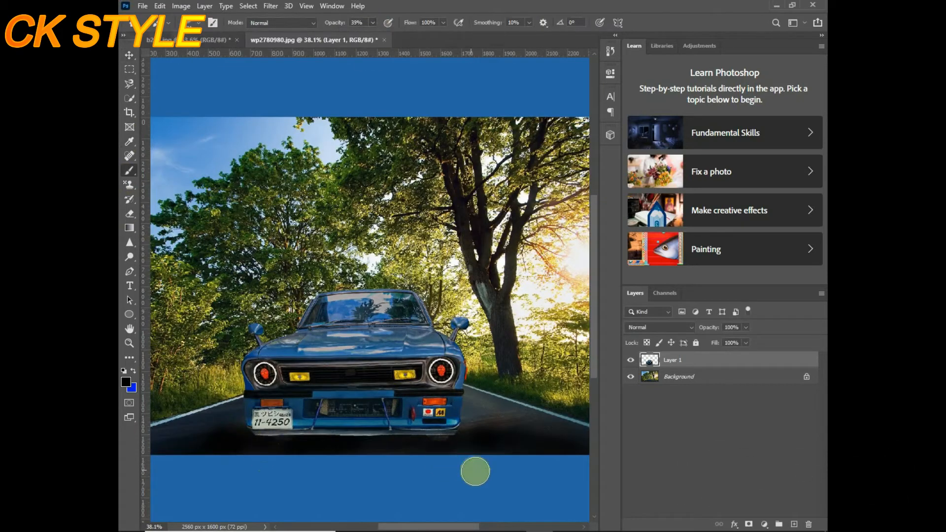
{"action": "left_click_drag", "start_coordinate": [266, 446], "coordinate": [432, 450]}
{"action": "scroll", "coordinate": [460, 363], "scroll_direction": "down", "scroll_amount": 2}
{"action": "scroll", "coordinate": [370, 369], "scroll_direction": "up", "scroll_amount": 1}
{"action": "key", "text": "v"}
{"action": "left_click", "coordinate": [402, 522]}
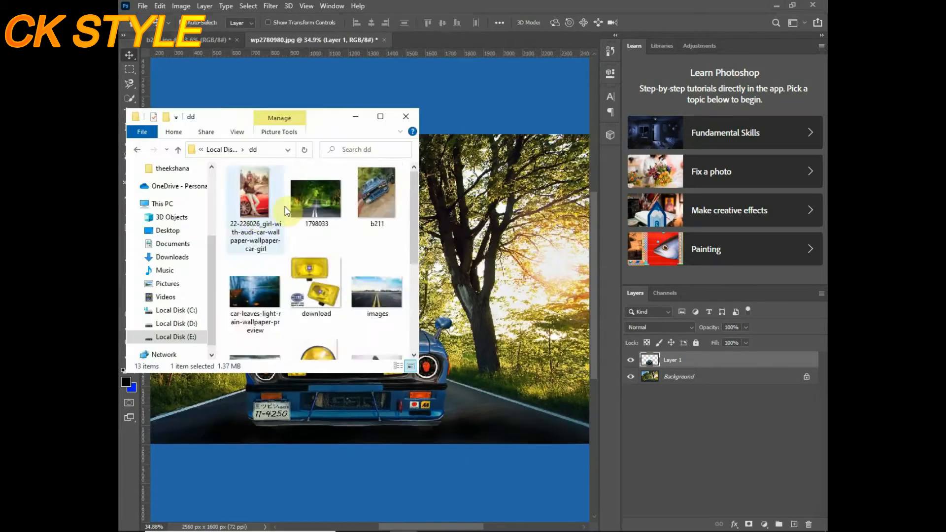
{"action": "scroll", "coordinate": [310, 271], "scroll_direction": "down", "scroll_amount": 3}
{"action": "left_click_drag", "start_coordinate": [316, 221], "coordinate": [468, 40]}
Start a Pen path at the tip of the man's hood and trace down the left shoulder and sleeve
{"action": "scroll", "coordinate": [253, 225], "scroll_direction": "up", "scroll_amount": 2}
{"action": "left_click", "coordinate": [129, 272]}
{"action": "scroll", "coordinate": [370, 271], "scroll_direction": "up", "scroll_amount": 4}
{"action": "left_click", "coordinate": [432, 89]}
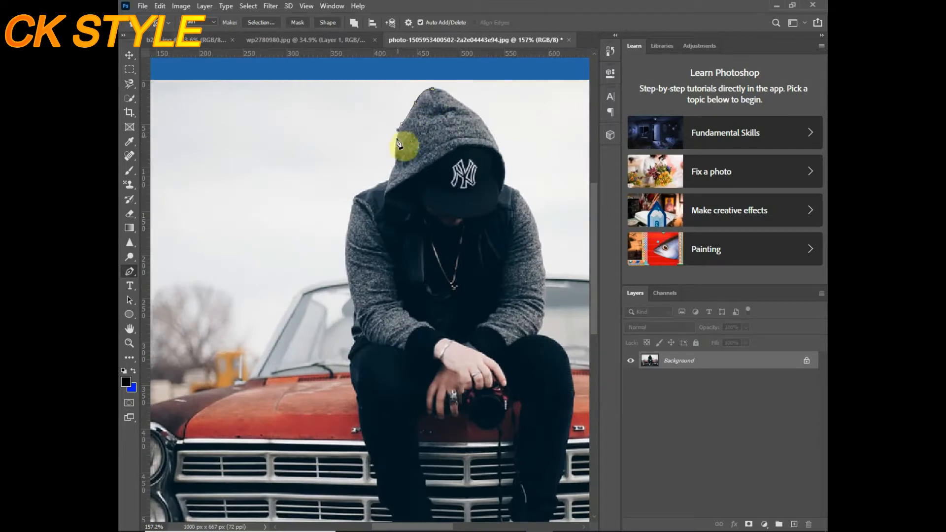
{"action": "scroll", "coordinate": [400, 144], "scroll_direction": "up", "scroll_amount": 3}
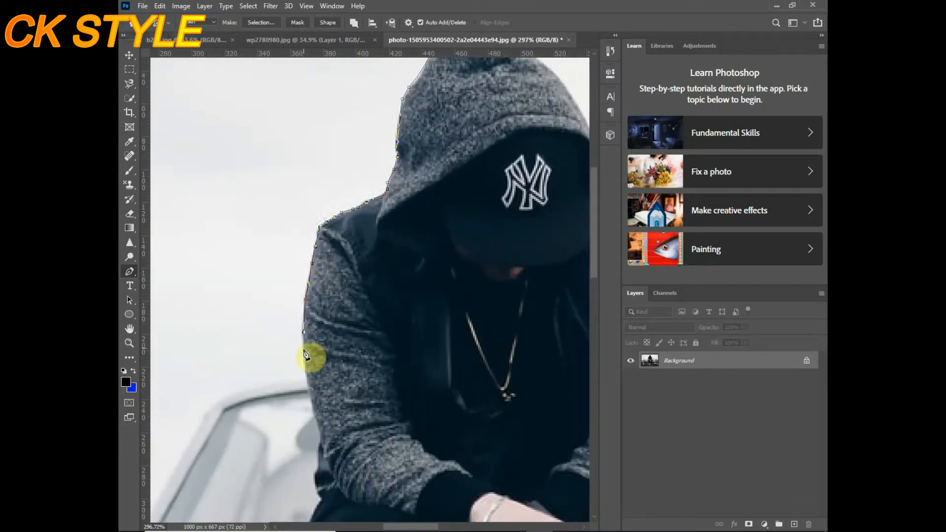
{"action": "left_click", "coordinate": [321, 436]}
Continue the path around the left elbow and jacket hem to the top of the leg
{"action": "scroll", "coordinate": [320, 436], "scroll_direction": "up", "scroll_amount": 2}
{"action": "left_click", "coordinate": [375, 342]}
{"action": "left_click", "coordinate": [375, 355]}
{"action": "right_click", "coordinate": [373, 372]}
{"action": "left_click", "coordinate": [469, 116]}
{"action": "left_click", "coordinate": [370, 386]}
{"action": "left_click", "coordinate": [366, 403]}
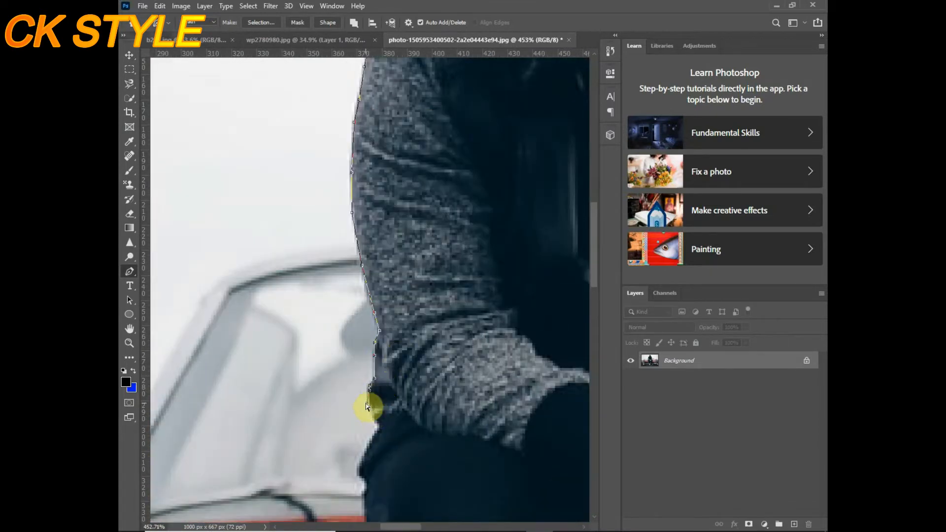
Trace the path down the outer edge of the left leg and around the white shoe
{"action": "scroll", "coordinate": [369, 499], "scroll_direction": "down", "scroll_amount": 3}
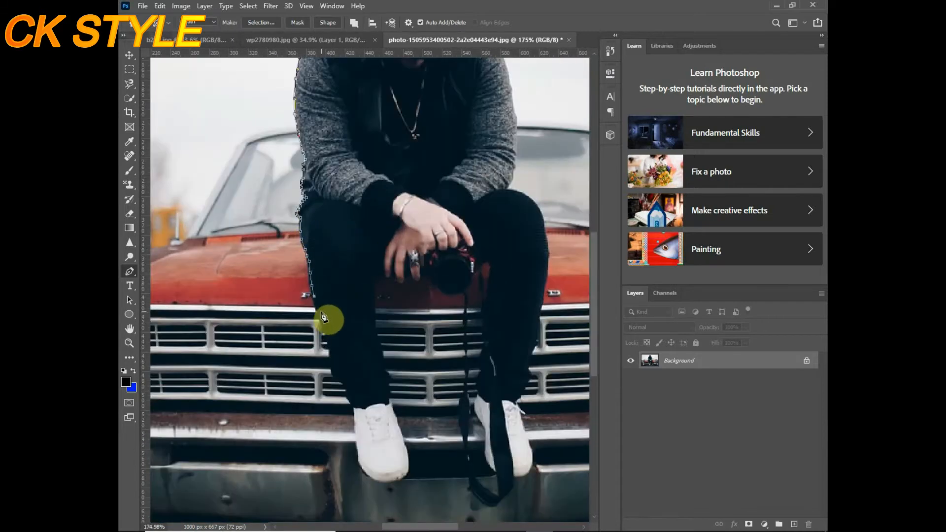
{"action": "scroll", "coordinate": [323, 318], "scroll_direction": "up", "scroll_amount": 3}
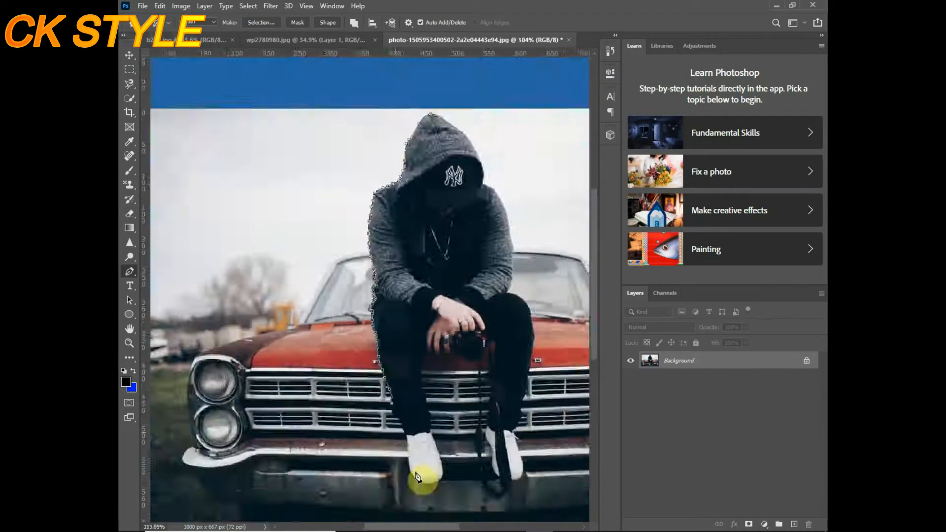
{"action": "scroll", "coordinate": [398, 385], "scroll_direction": "up", "scroll_amount": 4}
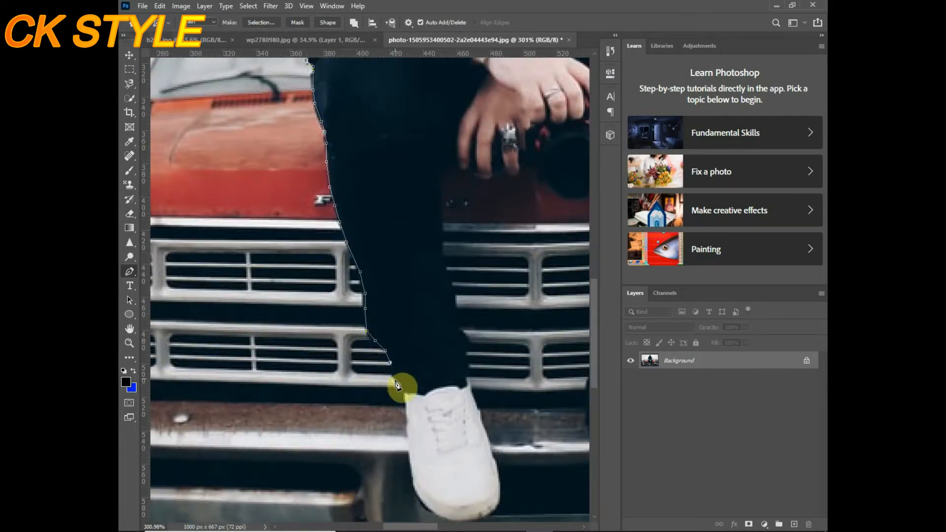
{"action": "left_click", "coordinate": [496, 458]}
{"action": "scroll", "coordinate": [496, 459], "scroll_direction": "up", "scroll_amount": 2}
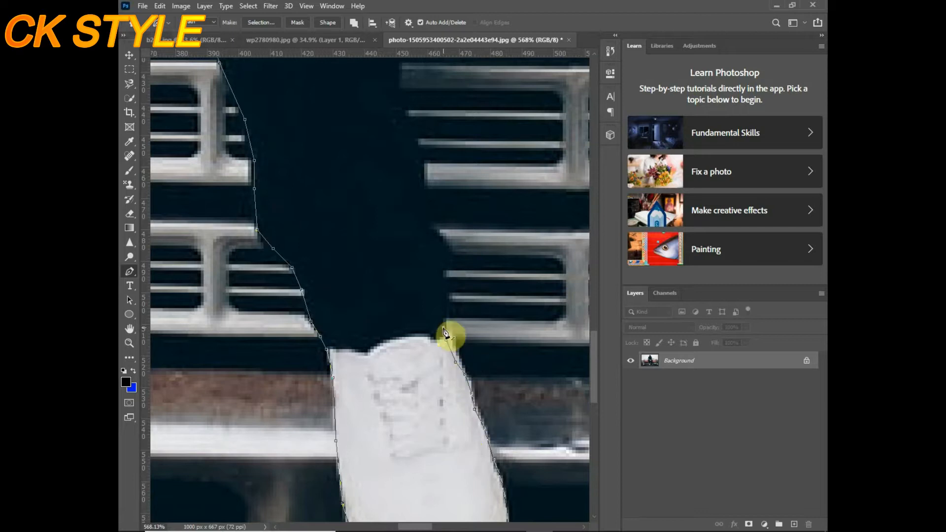
Trace the path up the inner edge of the left leg to the car's hood line
{"action": "left_click", "coordinate": [409, 123]}
{"action": "left_click", "coordinate": [397, 92]}
{"action": "scroll", "coordinate": [422, 153], "scroll_direction": "down", "scroll_amount": 5}
{"action": "scroll", "coordinate": [335, 345], "scroll_direction": "up", "scroll_amount": 3}
{"action": "left_click", "coordinate": [313, 331]}
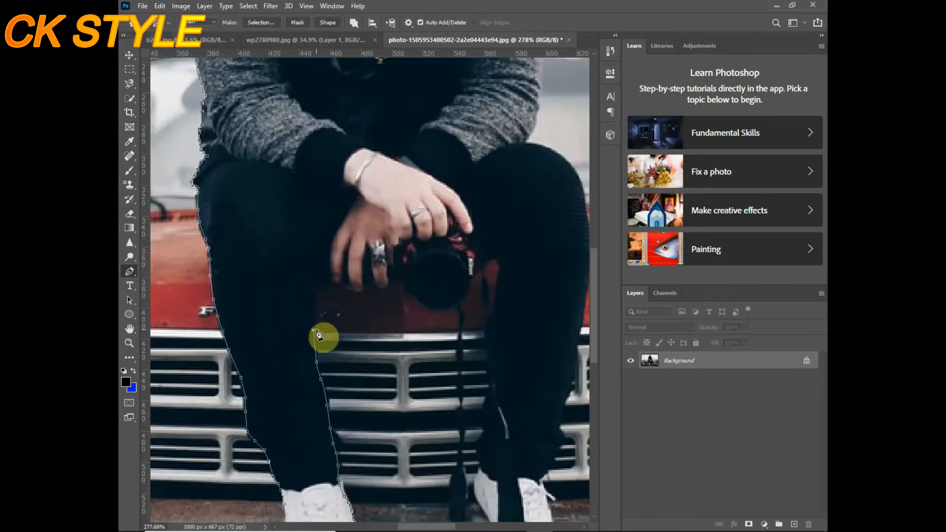
Trace the path beneath the man's fingers and around the underside of the camera
{"action": "scroll", "coordinate": [333, 287], "scroll_direction": "up", "scroll_amount": 3}
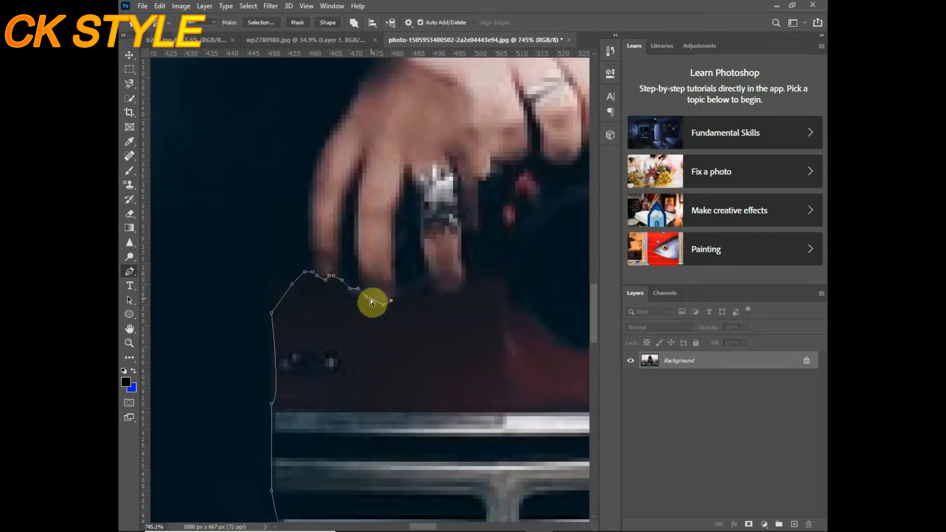
{"action": "scroll", "coordinate": [473, 268], "scroll_direction": "up", "scroll_amount": 1}
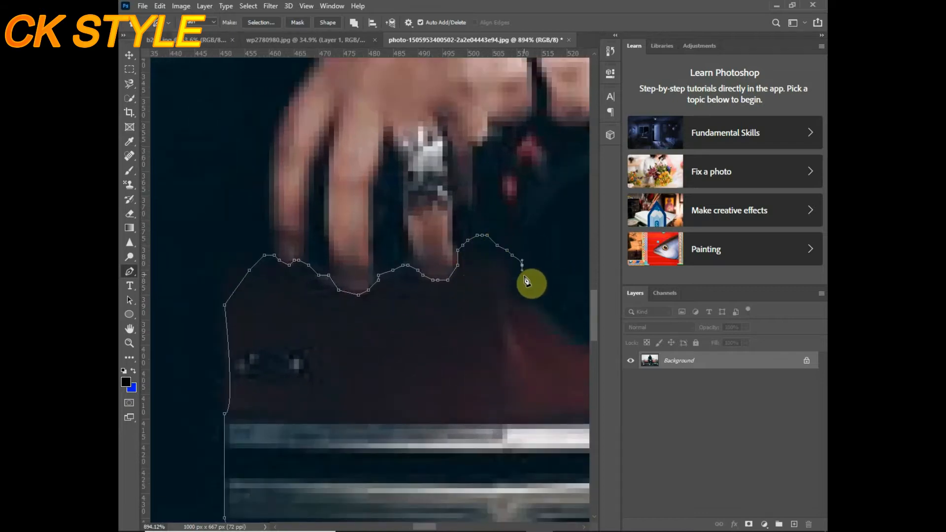
{"action": "left_click_drag", "start_coordinate": [547, 312], "coordinate": [570, 325]}
{"action": "scroll", "coordinate": [567, 328], "scroll_direction": "down", "scroll_amount": 6}
{"action": "scroll", "coordinate": [436, 406], "scroll_direction": "up", "scroll_amount": 6}
{"action": "left_click_drag", "start_coordinate": [365, 331], "coordinate": [402, 317]}
Continue the path from the camera down the outer edge of the hanging strap across the grille
{"action": "scroll", "coordinate": [409, 318], "scroll_direction": "down", "scroll_amount": 6}
{"action": "scroll", "coordinate": [420, 419], "scroll_direction": "up", "scroll_amount": 3}
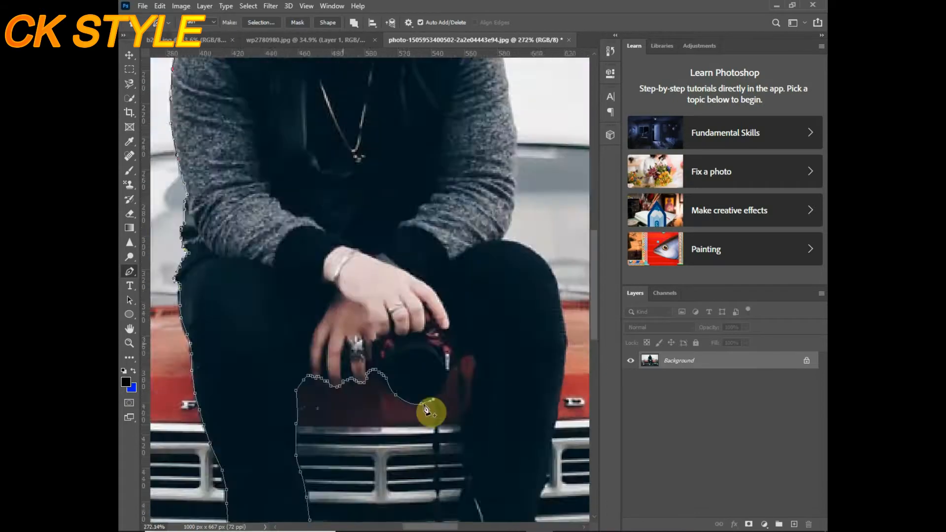
{"action": "scroll", "coordinate": [431, 400], "scroll_direction": "up", "scroll_amount": 5}
{"action": "left_click", "coordinate": [436, 401]}
{"action": "left_click", "coordinate": [442, 474]}
{"action": "scroll", "coordinate": [441, 475], "scroll_direction": "down", "scroll_amount": 6}
{"action": "scroll", "coordinate": [358, 136], "scroll_direction": "up", "scroll_amount": 5}
{"action": "scroll", "coordinate": [302, 78], "scroll_direction": "up", "scroll_amount": 5}
{"action": "left_click", "coordinate": [295, 169]}
{"action": "left_click", "coordinate": [299, 274]}
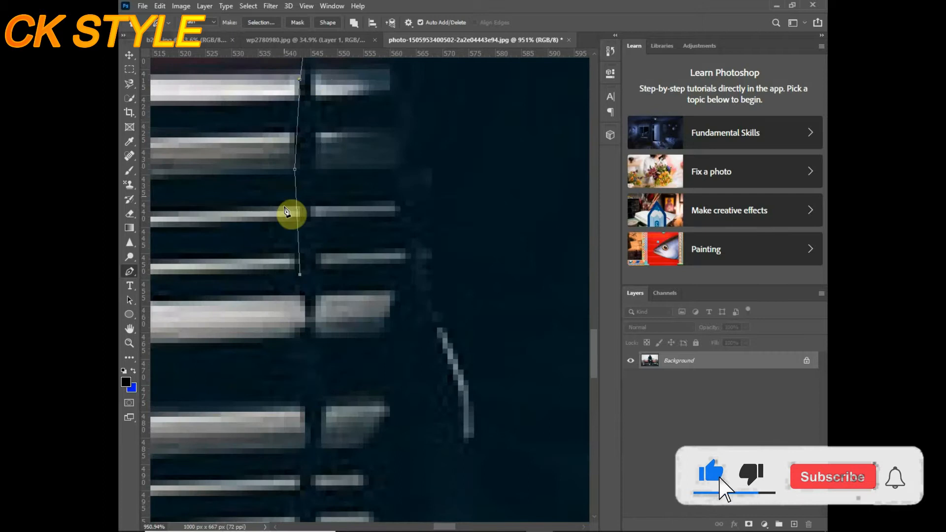
{"action": "left_click", "coordinate": [304, 327]}
{"action": "left_click", "coordinate": [305, 411]}
{"action": "left_click", "coordinate": [305, 459]}
Trace the path along the lower part of the strap and around its bottom loop
{"action": "scroll", "coordinate": [309, 505], "scroll_direction": "down", "scroll_amount": 6}
{"action": "scroll", "coordinate": [360, 293], "scroll_direction": "up", "scroll_amount": 4}
{"action": "left_click_drag", "start_coordinate": [341, 356], "coordinate": [341, 379]}
{"action": "left_click", "coordinate": [349, 425]}
{"action": "left_click", "coordinate": [352, 456]}
{"action": "left_click", "coordinate": [355, 485]}
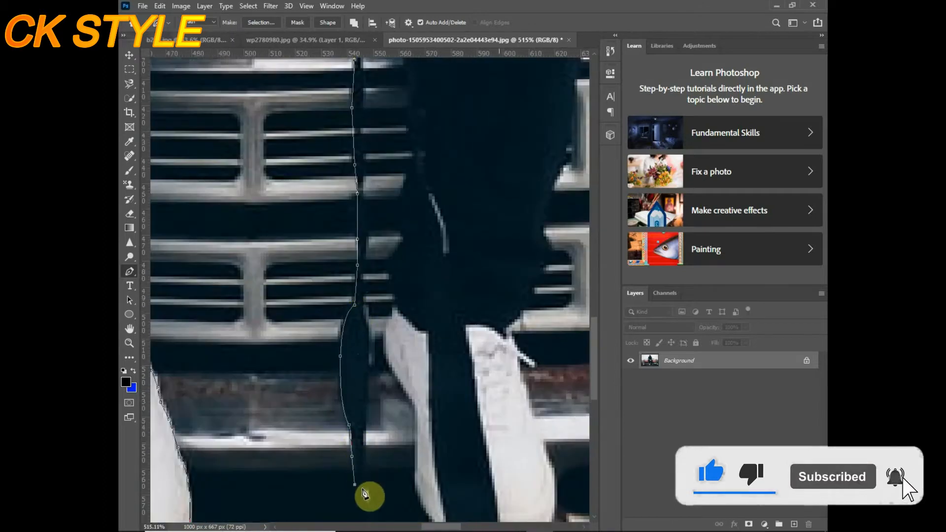
{"action": "scroll", "coordinate": [361, 489], "scroll_direction": "down", "scroll_amount": 5}
{"action": "left_click", "coordinate": [370, 501]}
{"action": "scroll", "coordinate": [373, 503], "scroll_direction": "down", "scroll_amount": 5}
{"action": "left_click_drag", "start_coordinate": [506, 383], "coordinate": [526, 370]}
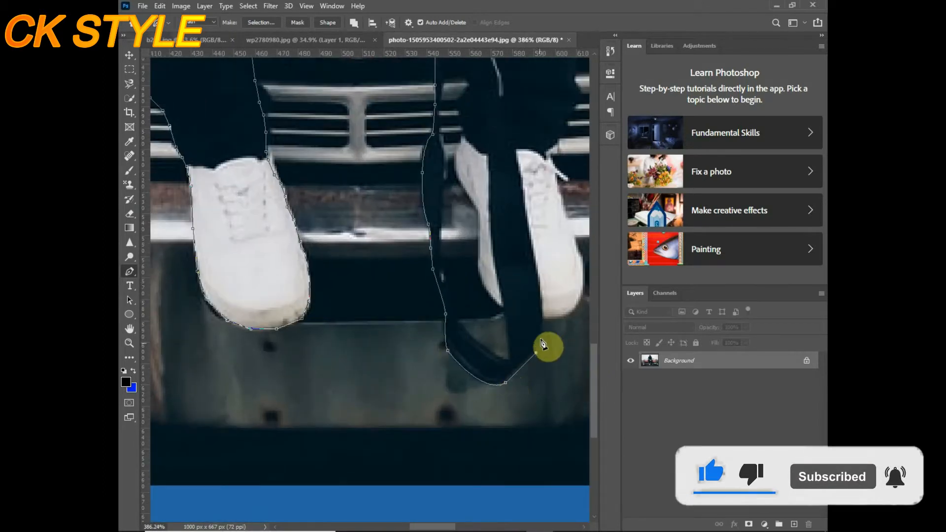
Trace the path around the right shoe and up the outer edge of the lower leg
{"action": "scroll", "coordinate": [546, 328], "scroll_direction": "down", "scroll_amount": 6}
{"action": "scroll", "coordinate": [340, 389], "scroll_direction": "up", "scroll_amount": 8}
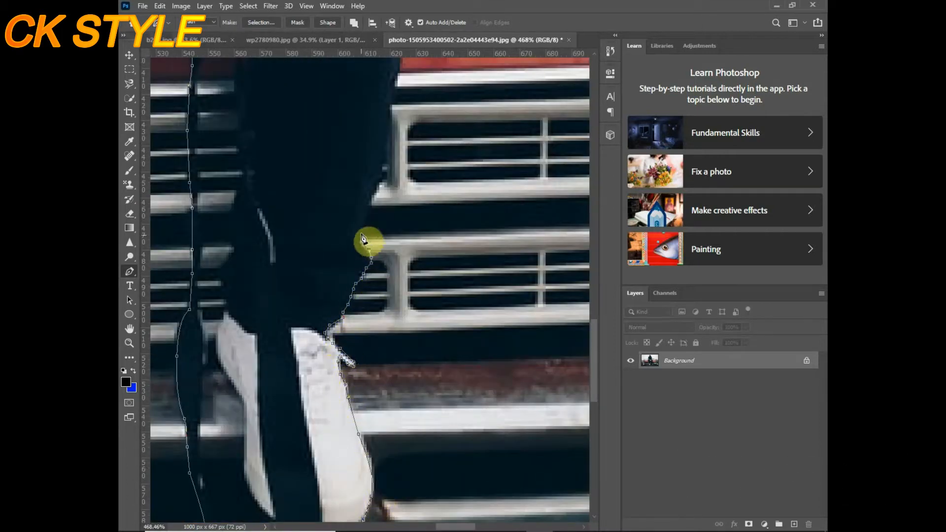
{"action": "left_click", "coordinate": [401, 66]}
Continue the path up the right thigh and over the knee to the elbow
{"action": "scroll", "coordinate": [401, 66], "scroll_direction": "down", "scroll_amount": 7}
{"action": "scroll", "coordinate": [425, 306], "scroll_direction": "up", "scroll_amount": 8}
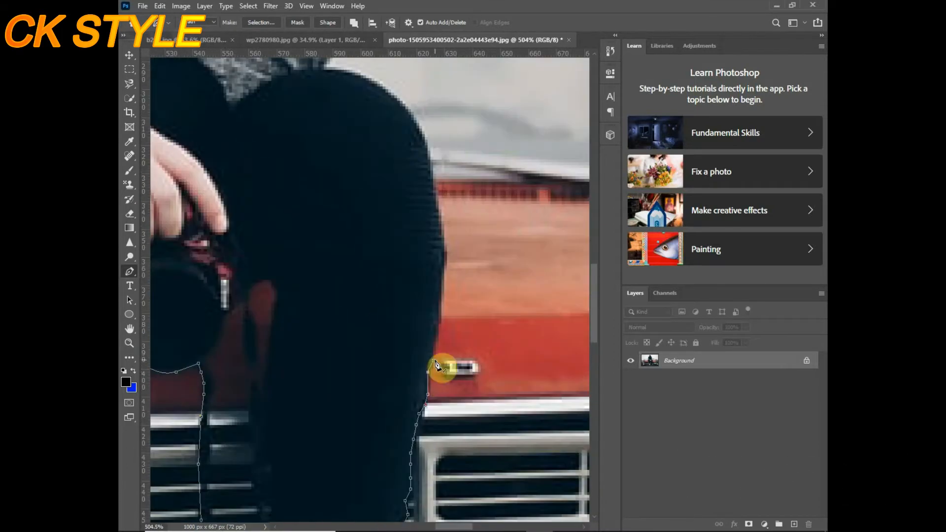
{"action": "scroll", "coordinate": [326, 70], "scroll_direction": "down", "scroll_amount": 5}
{"action": "scroll", "coordinate": [372, 313], "scroll_direction": "up", "scroll_amount": 6}
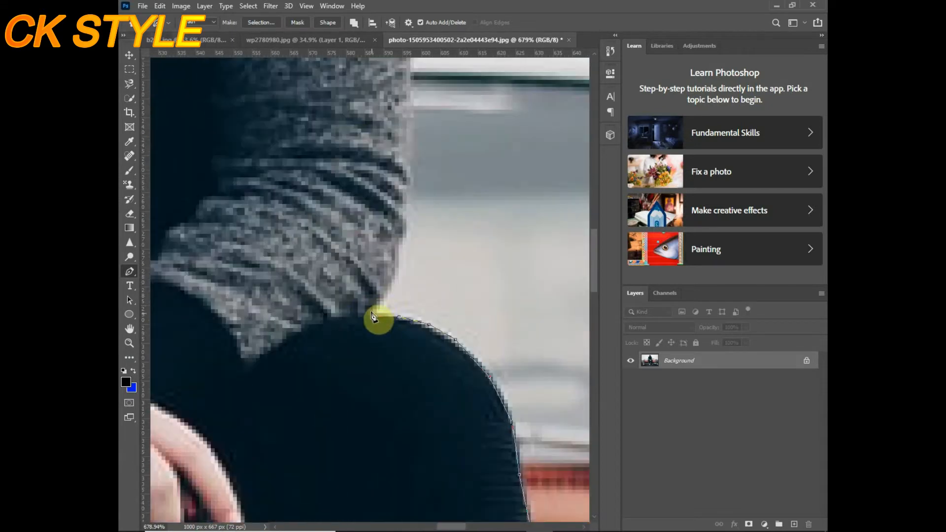
Trace the path up the outer edge of the right sleeve to the shoulder
{"action": "left_click", "coordinate": [405, 88]}
{"action": "scroll", "coordinate": [405, 88], "scroll_direction": "down", "scroll_amount": 6}
{"action": "scroll", "coordinate": [463, 325], "scroll_direction": "up", "scroll_amount": 7}
{"action": "left_click_drag", "start_coordinate": [448, 244], "coordinate": [436, 164]}
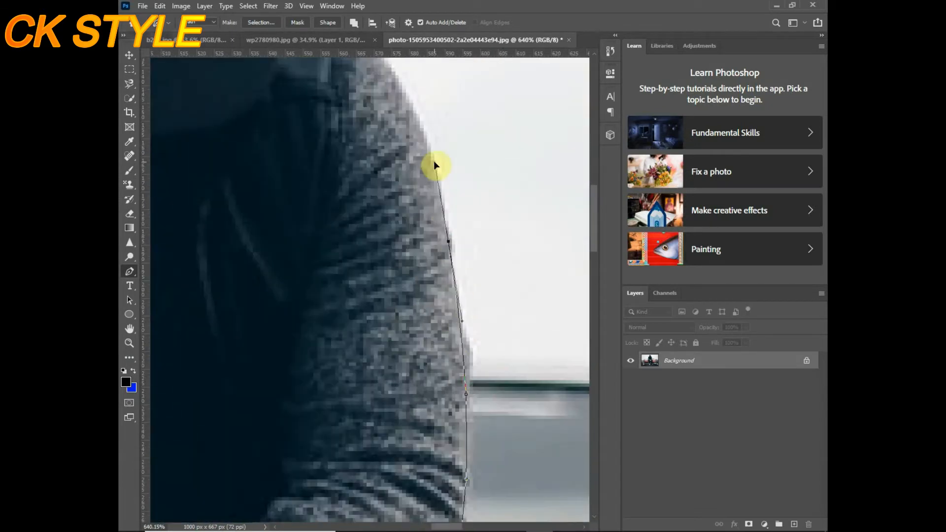
{"action": "left_click_drag", "start_coordinate": [388, 67], "coordinate": [345, 115]}
Trace the path over the right shoulder, past the cap and around the hood to finish the man's outline
{"action": "scroll", "coordinate": [331, 129], "scroll_direction": "down", "scroll_amount": 5}
{"action": "scroll", "coordinate": [376, 222], "scroll_direction": "up", "scroll_amount": 5}
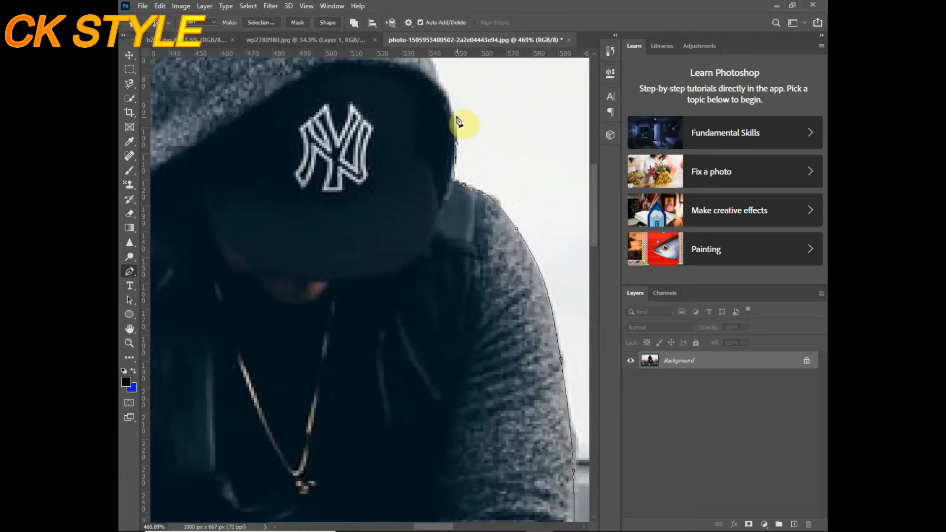
{"action": "scroll", "coordinate": [469, 127], "scroll_direction": "down", "scroll_amount": 5}
{"action": "scroll", "coordinate": [437, 148], "scroll_direction": "up", "scroll_amount": 5}
{"action": "left_click", "coordinate": [230, 137]}
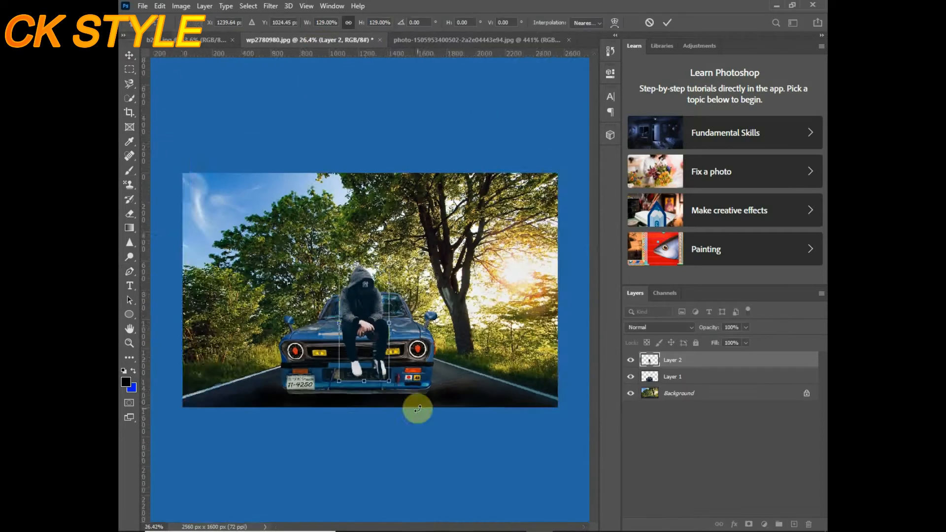
Place the cut-out man in the road photo at 129% scale, enlarge him further and seat him on the car's hood
{"action": "key", "text": "Return"}
{"action": "scroll", "coordinate": [373, 332], "scroll_direction": "up", "scroll_amount": 5}
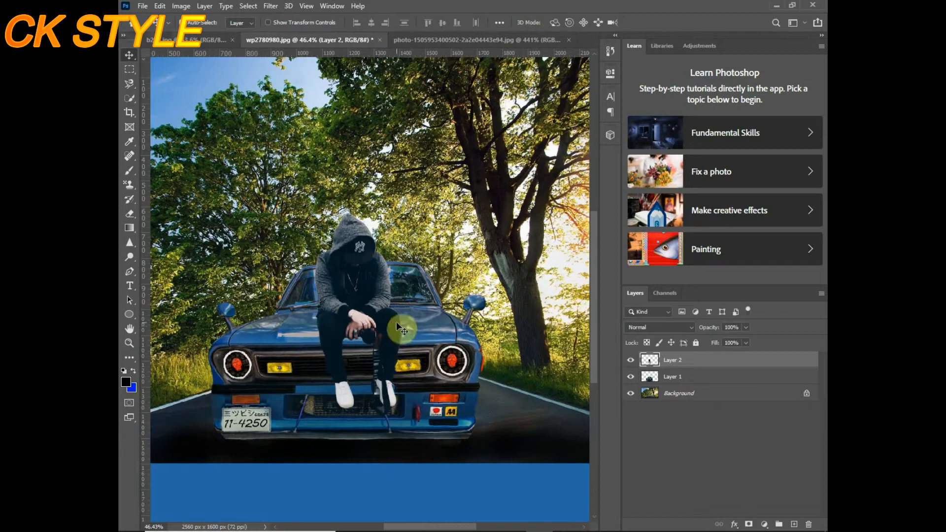
{"action": "left_click_drag", "start_coordinate": [348, 269], "coordinate": [390, 263]}
{"action": "scroll", "coordinate": [370, 322], "scroll_direction": "down", "scroll_amount": 4}
{"action": "key", "text": "ctrl+t"}
{"action": "scroll", "coordinate": [362, 315], "scroll_direction": "up", "scroll_amount": 3}
{"action": "left_click_drag", "start_coordinate": [363, 313], "coordinate": [362, 311]}
{"action": "scroll", "coordinate": [409, 397], "scroll_direction": "up", "scroll_amount": 13}
Outline the small gap between the camera and the right thigh on Layer 2 and clear it through a selection
{"action": "left_click", "coordinate": [130, 55]}
{"action": "key", "text": "p"}
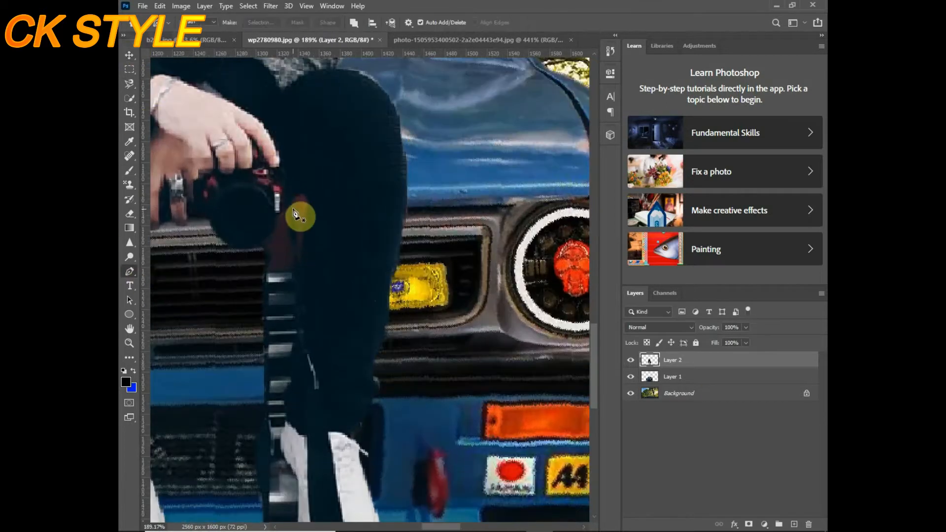
{"action": "key", "text": "ctrl+Return"}
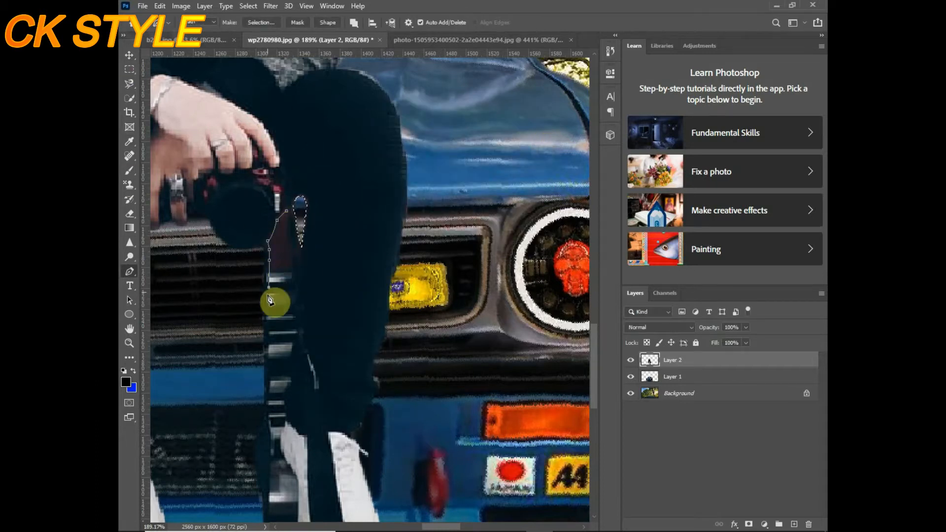
Trace a Pen path down the inner edge of the strap beside the leftover grille pieces
{"action": "left_click", "coordinate": [267, 325]}
{"action": "scroll", "coordinate": [267, 338], "scroll_direction": "up", "scroll_amount": 5}
{"action": "left_click", "coordinate": [267, 356]}
{"action": "left_click", "coordinate": [267, 398]}
{"action": "left_click", "coordinate": [268, 442]}
{"action": "left_click", "coordinate": [266, 469]}
{"action": "scroll", "coordinate": [266, 470], "scroll_direction": "down", "scroll_amount": 15}
{"action": "scroll", "coordinate": [417, 335], "scroll_direction": "up", "scroll_amount": 4}
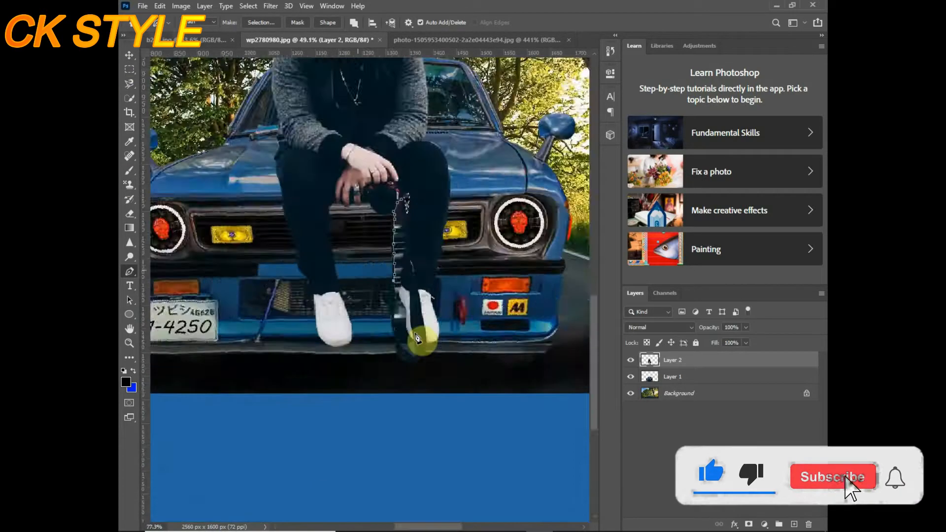
Continue the gap's path past the shoe and along the inside of the strap's bottom loop
{"action": "scroll", "coordinate": [413, 330], "scroll_direction": "up", "scroll_amount": 9}
{"action": "left_click", "coordinate": [372, 216]}
{"action": "left_click", "coordinate": [371, 256]}
{"action": "left_click", "coordinate": [370, 300]}
{"action": "left_click", "coordinate": [374, 329]}
{"action": "left_click", "coordinate": [380, 352]}
{"action": "left_click", "coordinate": [389, 386]}
{"action": "left_click", "coordinate": [406, 402]}
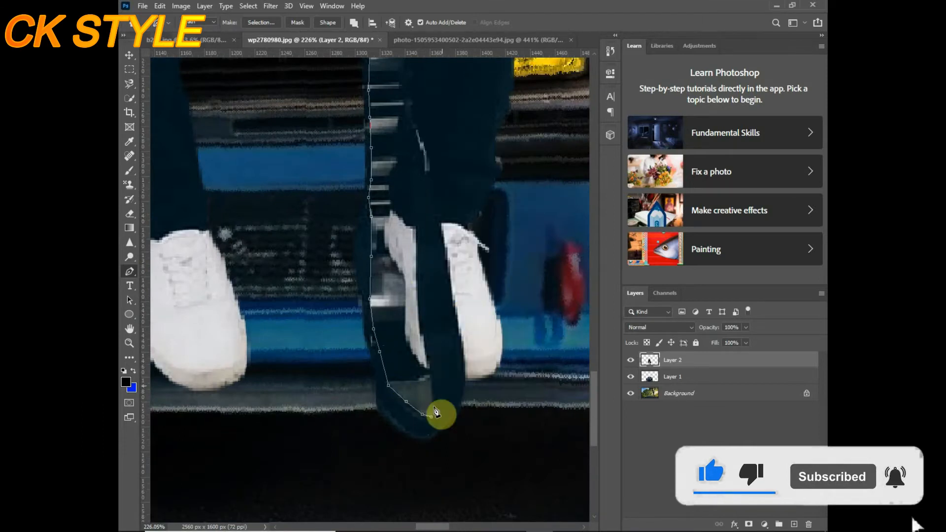
Bring the gap's path back up along the right shoe and inner leg to its starting point
{"action": "left_click", "coordinate": [401, 148]}
{"action": "scroll", "coordinate": [397, 138], "scroll_direction": "down", "scroll_amount": 2}
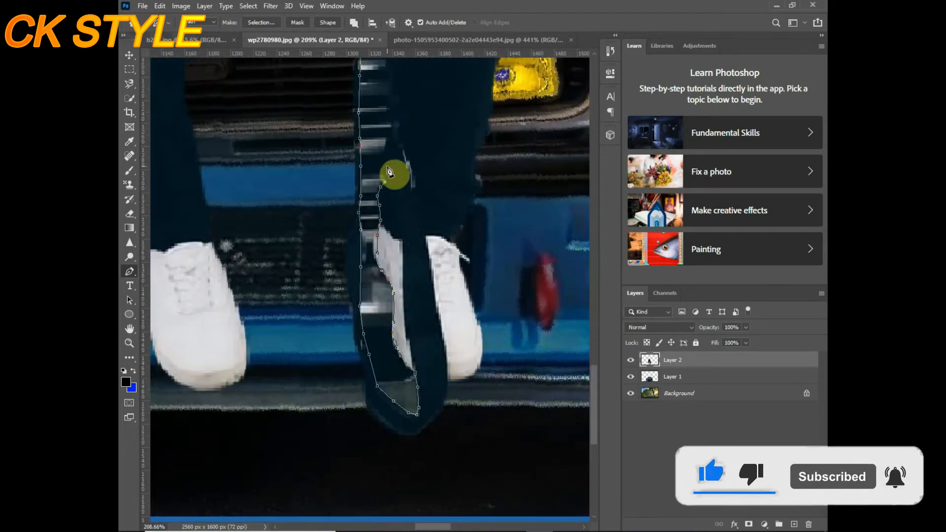
{"action": "left_click", "coordinate": [393, 123]}
{"action": "scroll", "coordinate": [411, 134], "scroll_direction": "down", "scroll_amount": 3}
{"action": "scroll", "coordinate": [411, 134], "scroll_direction": "up", "scroll_amount": 3}
{"action": "left_click", "coordinate": [393, 115]}
{"action": "left_click", "coordinate": [387, 81]}
{"action": "scroll", "coordinate": [384, 164], "scroll_direction": "up", "scroll_amount": 2}
{"action": "scroll", "coordinate": [387, 169], "scroll_direction": "down", "scroll_amount": 3}
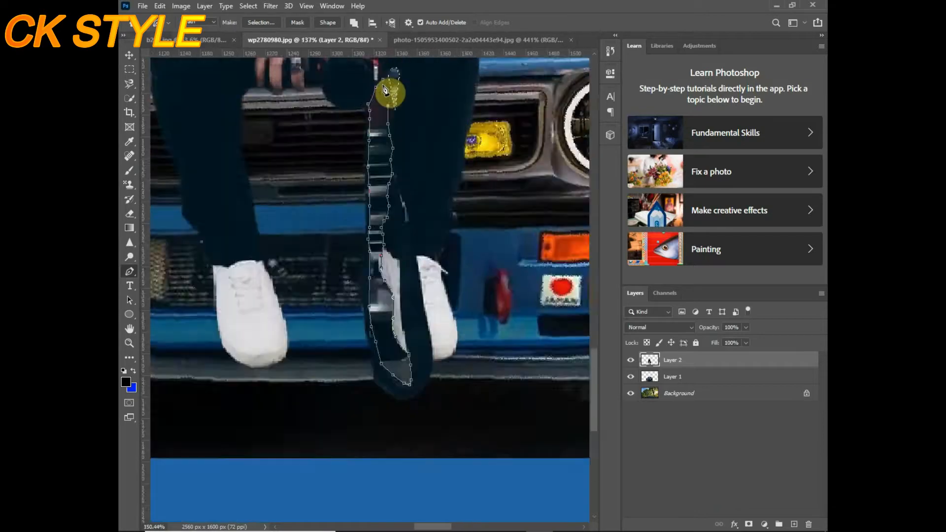
Make a selection from the gap's path, clear the old car remnants inside it and deselect
{"action": "scroll", "coordinate": [389, 89], "scroll_direction": "up", "scroll_amount": 3}
{"action": "right_click", "coordinate": [377, 165]}
{"action": "left_click", "coordinate": [401, 211]}
{"action": "scroll", "coordinate": [438, 326], "scroll_direction": "down", "scroll_amount": 3}
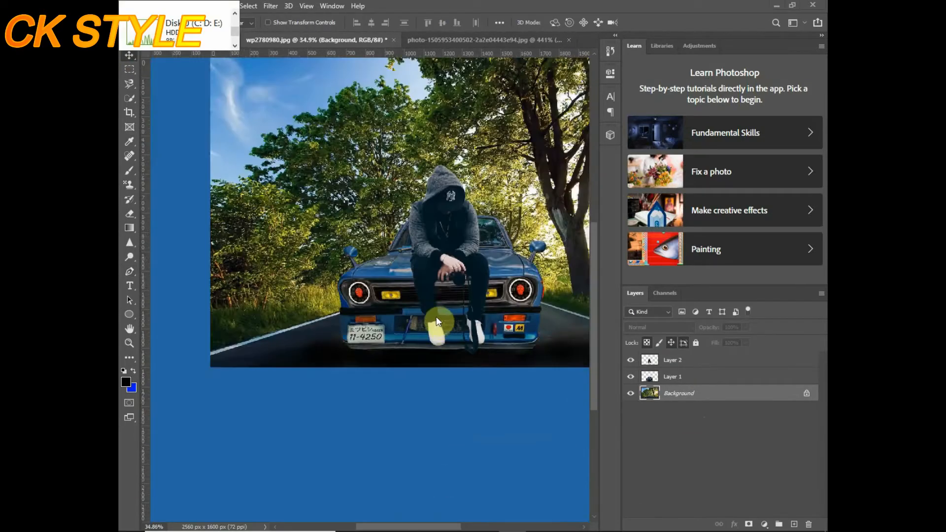
{"action": "scroll", "coordinate": [437, 324], "scroll_direction": "up", "scroll_amount": 3}
{"action": "scroll", "coordinate": [625, 321], "scroll_direction": "down", "scroll_amount": 4}
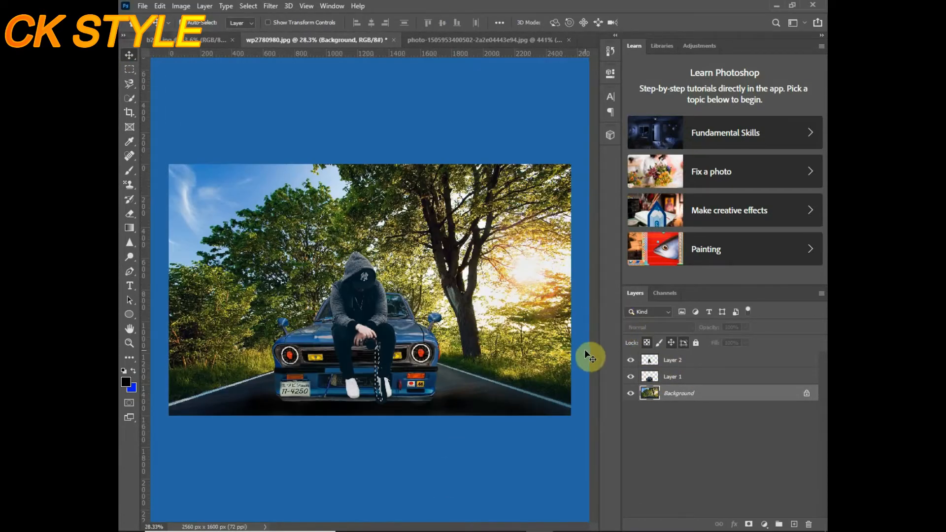
{"action": "scroll", "coordinate": [436, 330], "scroll_direction": "up", "scroll_amount": 5}
{"action": "key", "text": "ctrl+d"}
{"action": "left_click", "coordinate": [710, 522]}
{"action": "right_click", "coordinate": [743, 453]}
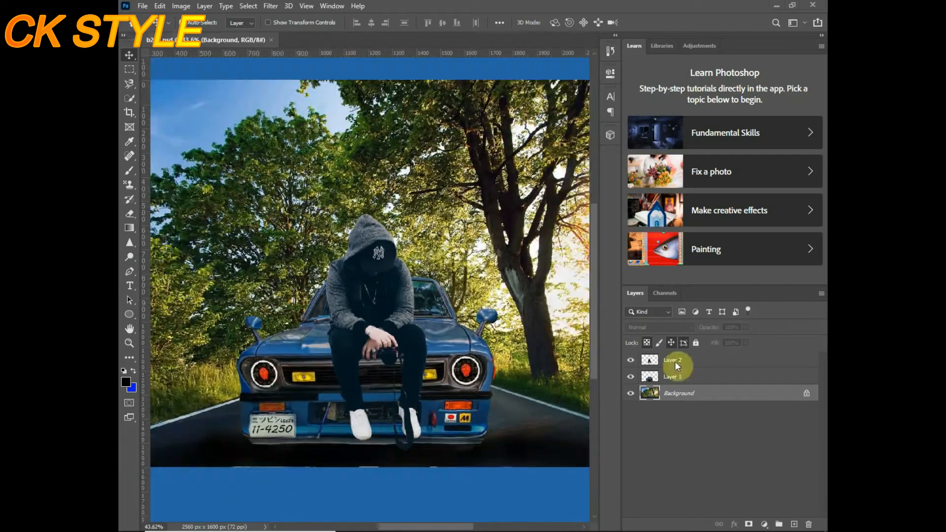
Darken the seated man on Layer 2 with an image adjustment to match the car and road
{"action": "left_click", "coordinate": [672, 361]}
{"action": "left_click", "coordinate": [181, 6]}
{"action": "mouse_move", "coordinate": [198, 30]}
{"action": "left_click", "coordinate": [315, 31]}
{"action": "left_click_drag", "start_coordinate": [200, 147], "coordinate": [221, 177]}
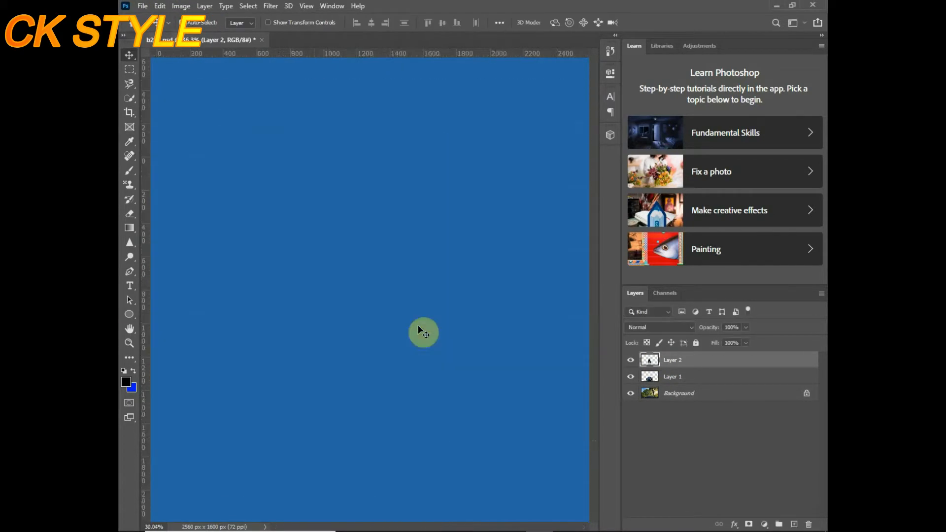
{"action": "scroll", "coordinate": [355, 328], "scroll_direction": "up", "scroll_amount": 4}
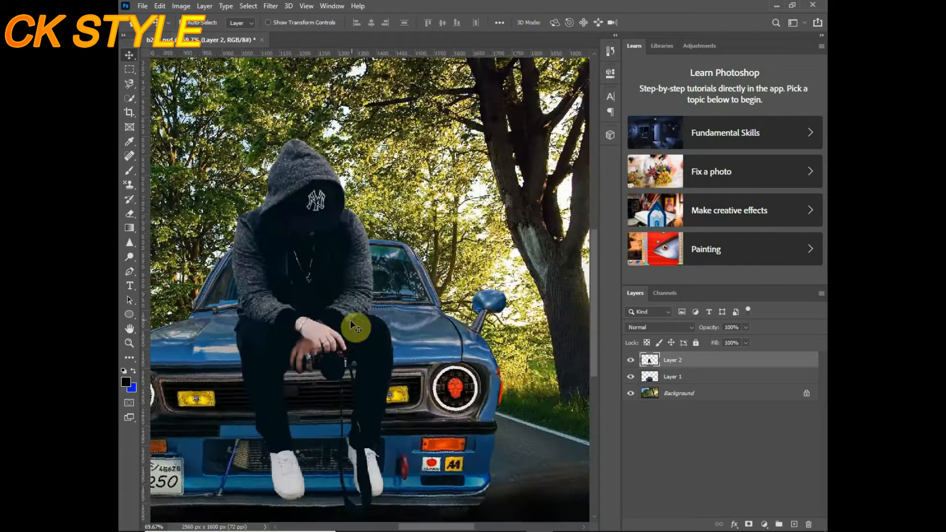
Paint soft black shading on the car's hood around the seated man on Layer 1, using the brush at 16% opacity
{"action": "key", "text": "alt+bracketleft"}
{"action": "left_click_drag", "start_coordinate": [283, 402], "coordinate": [312, 402]}
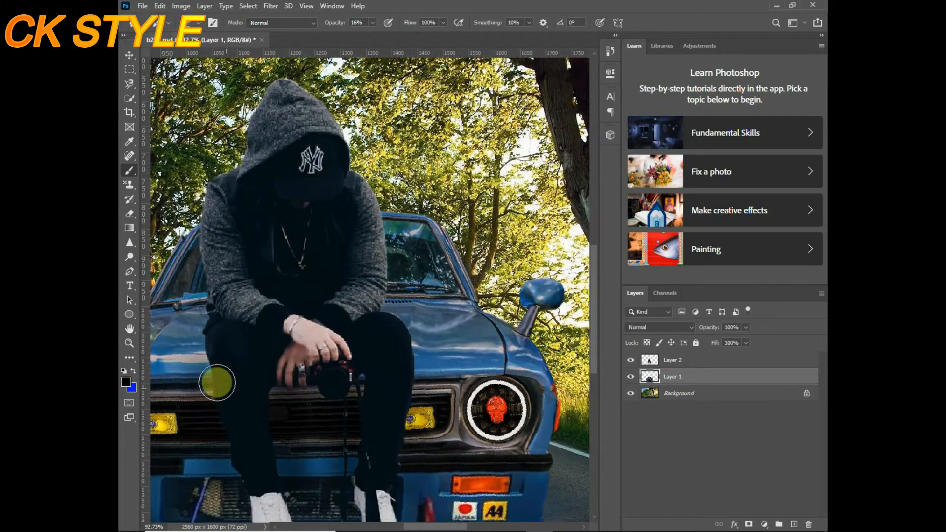
{"action": "scroll", "coordinate": [348, 494], "scroll_direction": "down", "scroll_amount": 5}
{"action": "scroll", "coordinate": [386, 355], "scroll_direction": "up", "scroll_amount": 4}
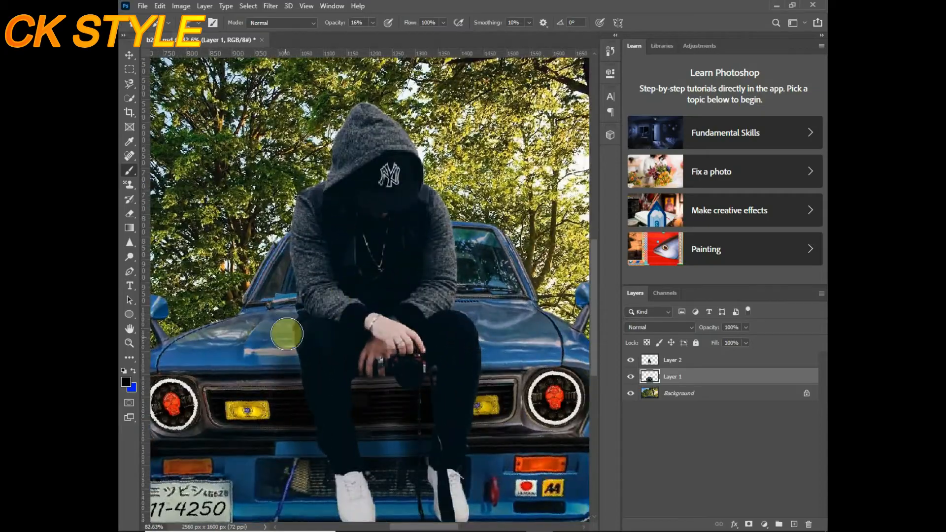
{"action": "scroll", "coordinate": [350, 330], "scroll_direction": "down", "scroll_amount": 4}
{"action": "scroll", "coordinate": [427, 334], "scroll_direction": "up", "scroll_amount": 4}
{"action": "scroll", "coordinate": [313, 333], "scroll_direction": "down", "scroll_amount": 4}
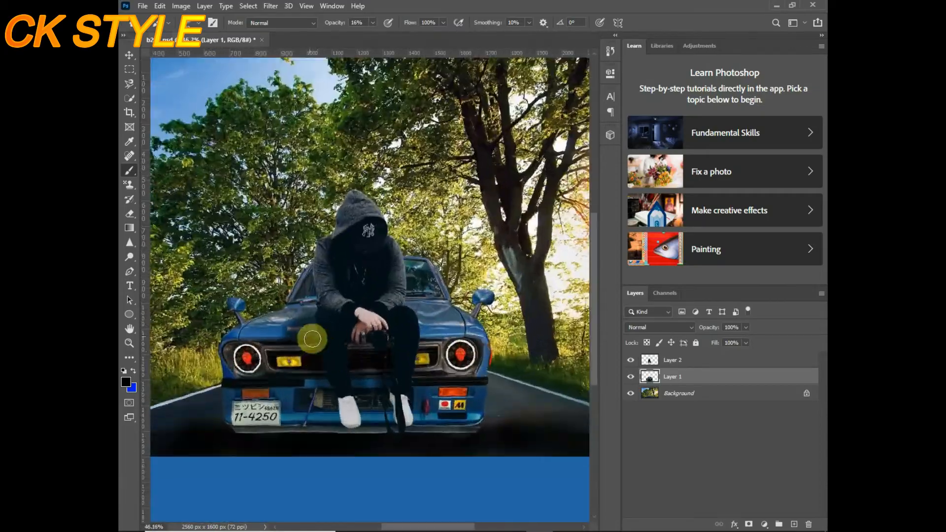
{"action": "scroll", "coordinate": [358, 365], "scroll_direction": "up", "scroll_amount": 2}
{"action": "scroll", "coordinate": [386, 332], "scroll_direction": "down", "scroll_amount": 1}
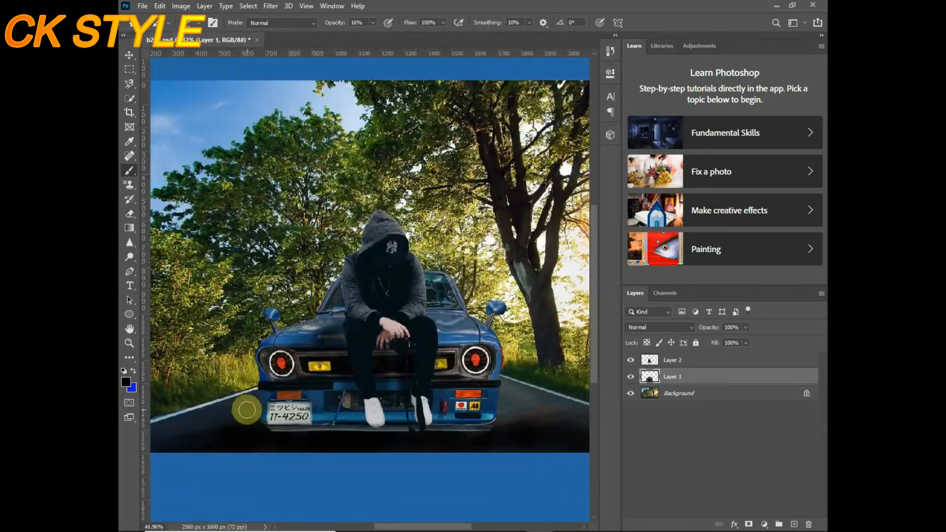
{"action": "scroll", "coordinate": [483, 407], "scroll_direction": "up", "scroll_amount": 2}
{"action": "scroll", "coordinate": [507, 416], "scroll_direction": "down", "scroll_amount": 4}
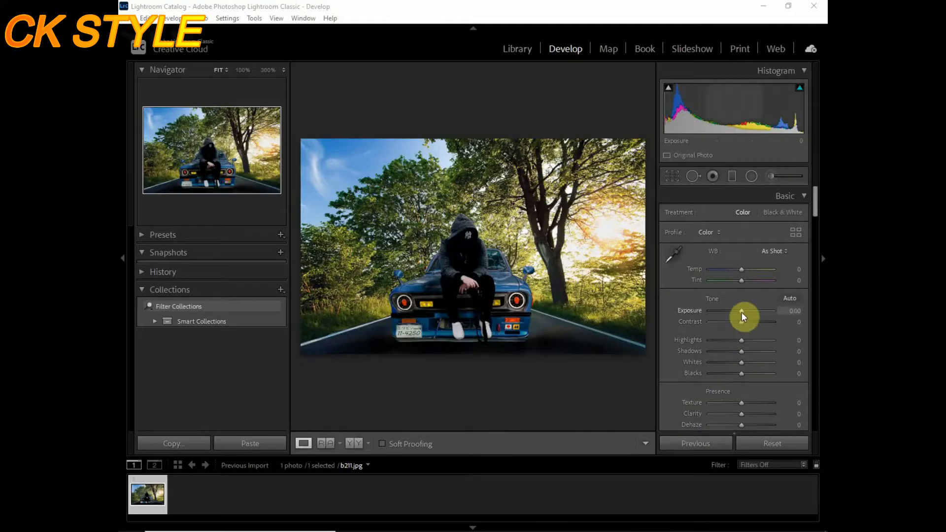
In Lightroom Classic, adjust b211.jpg's tone and presence, and set the reds to hue −47, saturation −7 and luminance +42
{"action": "left_click_drag", "start_coordinate": [742, 341], "coordinate": [747, 323]}
{"action": "mouse_move", "coordinate": [742, 362]}
{"action": "left_mouse_down"}
{"action": "mouse_move", "coordinate": [753, 361]}
{"action": "mouse_move", "coordinate": [745, 372]}
{"action": "left_mouse_up"}
{"action": "scroll", "coordinate": [753, 372], "scroll_direction": "down", "scroll_amount": 3}
{"action": "left_click_drag", "start_coordinate": [742, 332], "coordinate": [773, 383]}
{"action": "scroll", "coordinate": [740, 380], "scroll_direction": "down", "scroll_amount": 10}
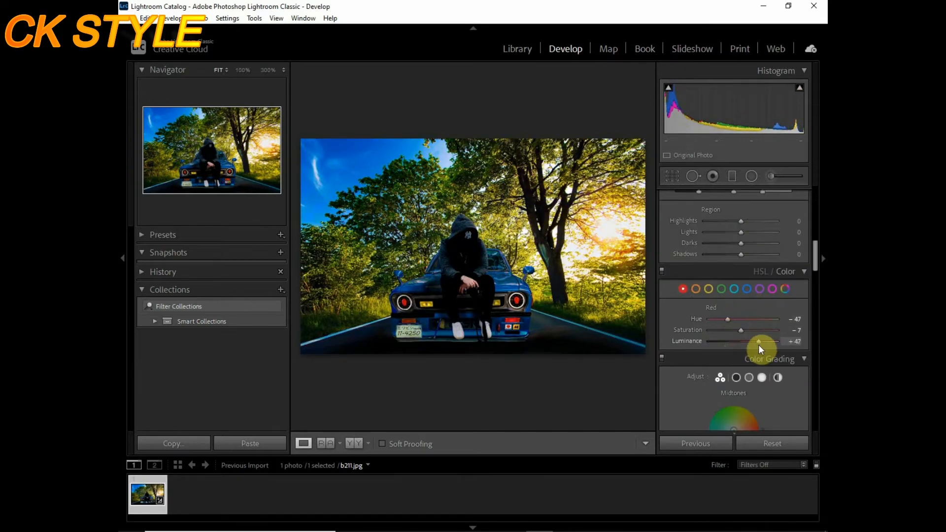
Inspect the car's front at 100%, adjust the photo's colour calibration in the full view, and compare before and after
{"action": "scroll", "coordinate": [740, 340], "scroll_direction": "down", "scroll_amount": 6}
{"action": "left_click_drag", "start_coordinate": [168, 137], "coordinate": [225, 168]}
{"action": "scroll", "coordinate": [725, 335], "scroll_direction": "down", "scroll_amount": 8}
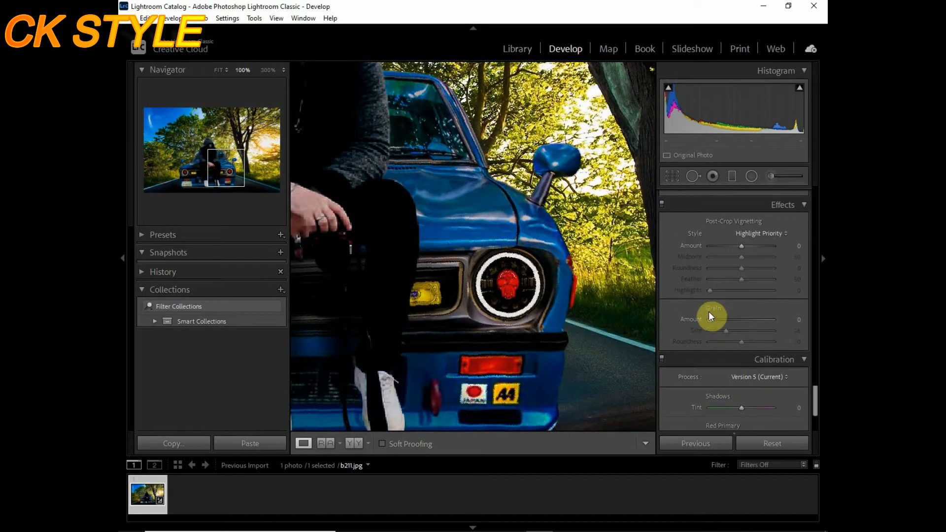
{"action": "left_click", "coordinate": [526, 246]}
{"action": "left_click_drag", "start_coordinate": [762, 410], "coordinate": [730, 408]}
{"action": "left_click", "coordinate": [354, 444]}
{"action": "left_click", "coordinate": [298, 442]}
Refine the calibration colours of the photo further and check the edit against the original in the before/after view
{"action": "left_click_drag", "start_coordinate": [737, 419], "coordinate": [742, 419]}
{"action": "scroll", "coordinate": [739, 374], "scroll_direction": "up", "scroll_amount": 2}
{"action": "scroll", "coordinate": [738, 374], "scroll_direction": "down", "scroll_amount": 2}
{"action": "left_click_drag", "start_coordinate": [742, 368], "coordinate": [762, 341]}
{"action": "mouse_move", "coordinate": [730, 408]}
{"action": "left_mouse_down"}
{"action": "mouse_move", "coordinate": [750, 407]}
{"action": "mouse_move", "coordinate": [685, 398]}
{"action": "mouse_move", "coordinate": [769, 407]}
{"action": "mouse_move", "coordinate": [728, 407]}
{"action": "left_mouse_up"}
{"action": "left_click", "coordinate": [356, 441]}
{"action": "left_click", "coordinate": [303, 443]}
Finish the grain and calibration settings with grain amount 31, shadows tint −100 and red primary saturation +51
{"action": "left_click", "coordinate": [427, 326]}
{"action": "left_click", "coordinate": [427, 327]}
{"action": "scroll", "coordinate": [750, 280], "scroll_direction": "up", "scroll_amount": 5}
{"action": "scroll", "coordinate": [713, 267], "scroll_direction": "up", "scroll_amount": 2}
{"action": "left_click_drag", "start_coordinate": [705, 397], "coordinate": [745, 409]}
{"action": "scroll", "coordinate": [693, 326], "scroll_direction": "down", "scroll_amount": 15}
{"action": "scroll", "coordinate": [709, 313], "scroll_direction": "down", "scroll_amount": 10}
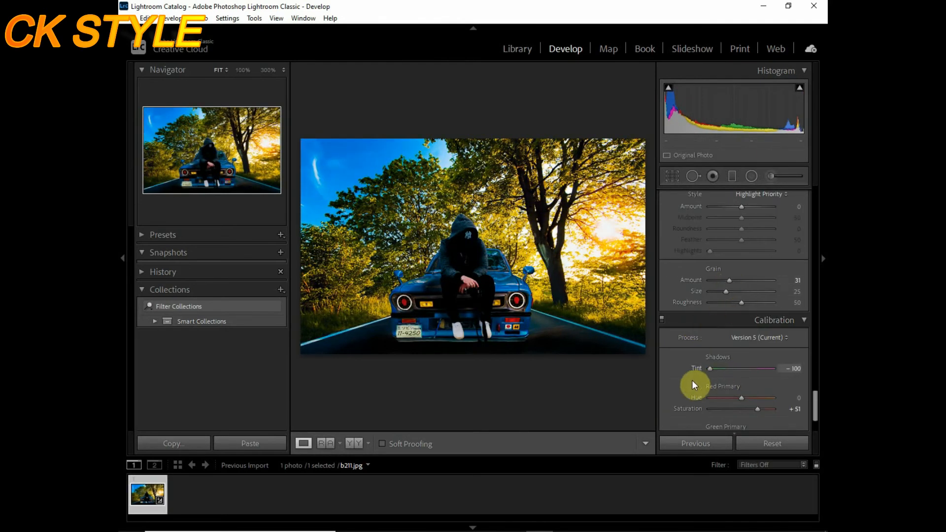